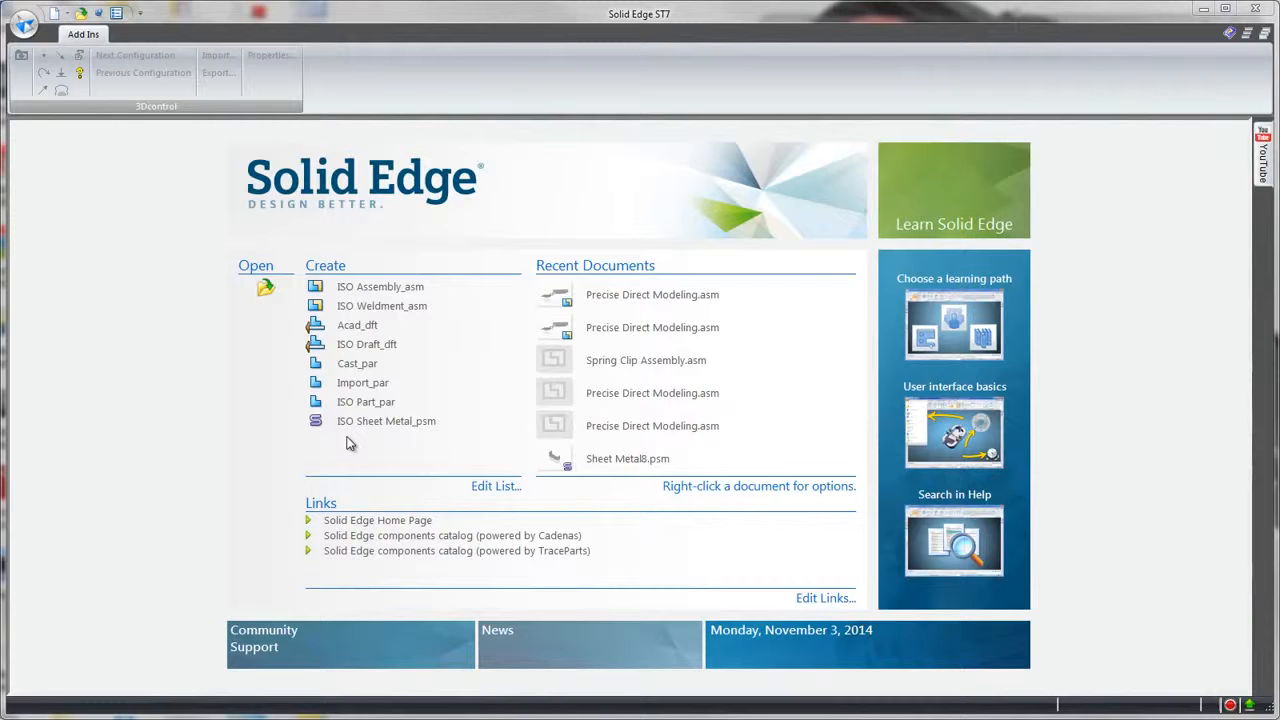
Step: Create a new ISO sheet metal document and sketch a centre rectangle on the XY plane around the origin, its long side along X
{"action": "left_click", "coordinate": [362, 424]}
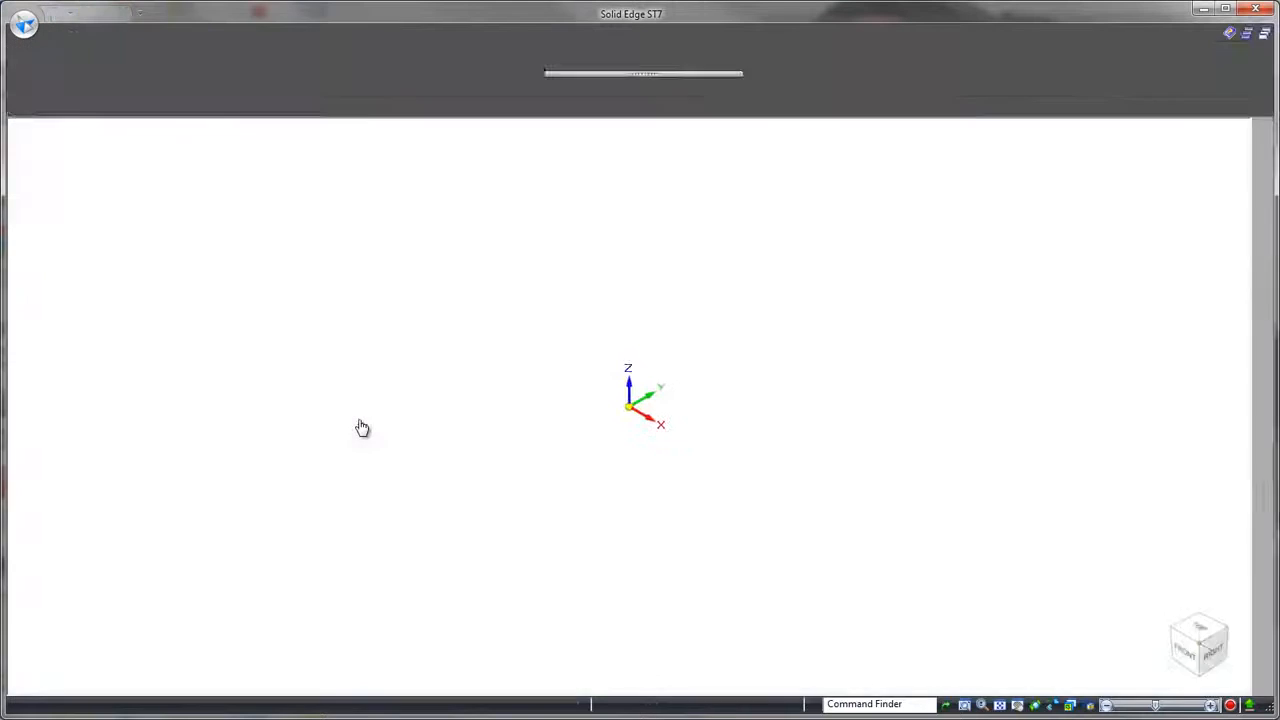
{"action": "left_click", "coordinate": [80, 34]}
{"action": "left_click", "coordinate": [100, 62]}
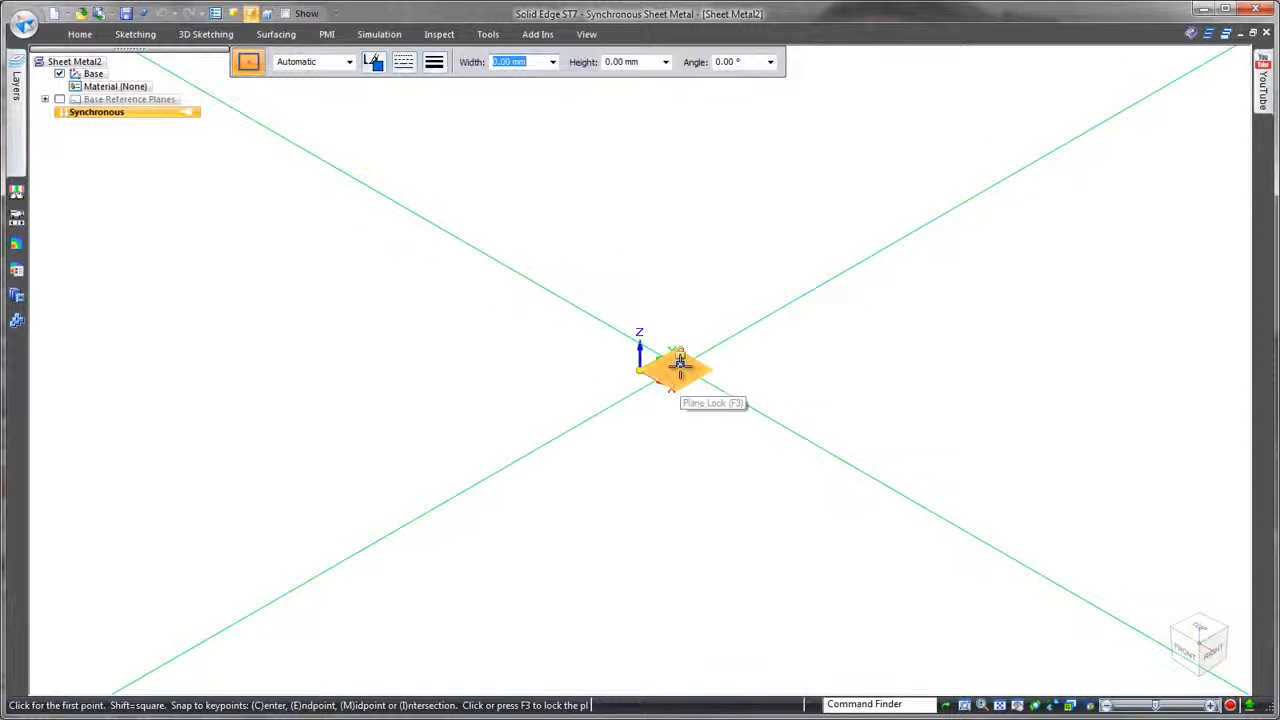
{"action": "left_click", "coordinate": [679, 363]}
{"action": "left_click_drag", "start_coordinate": [640, 368], "coordinate": [797, 440]}
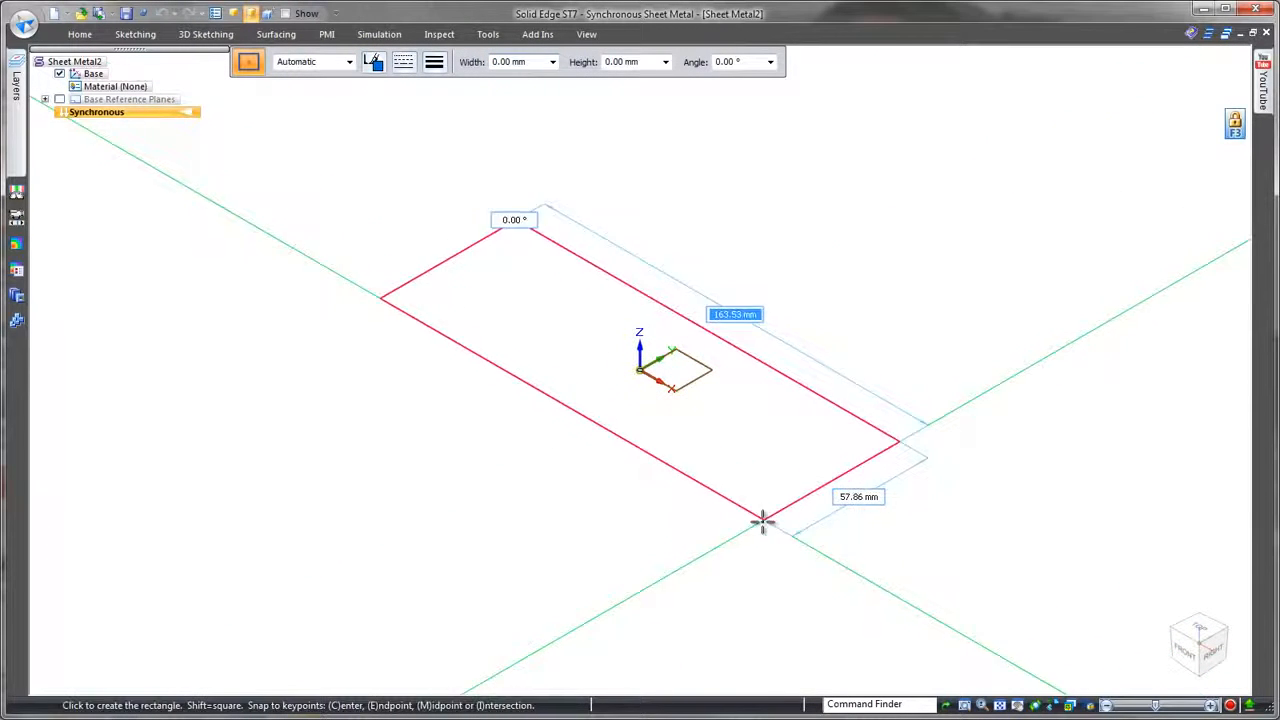
{"action": "left_click", "coordinate": [738, 514]}
{"action": "key", "text": "Escape"}
Step: Turn the rectangle into a base tab with a thickness of 0.7 mm
{"action": "left_click", "coordinate": [740, 497]}
{"action": "left_click", "coordinate": [737, 468]}
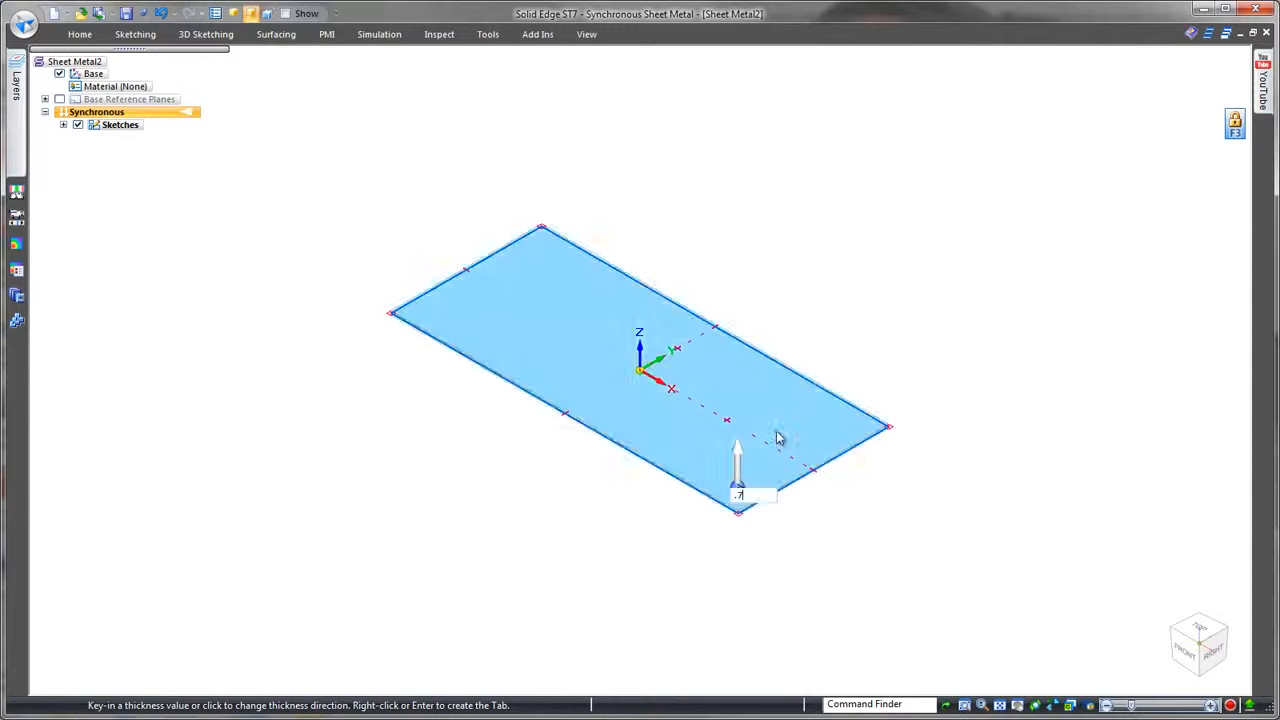
{"action": "type", "text": ".7"}
{"action": "key", "text": "Return"}
{"action": "key", "text": "Return"}
Step: Add downward 90° flanges to both short edges of the base tab at the same time to form two legs
{"action": "left_click", "coordinate": [812, 468]}
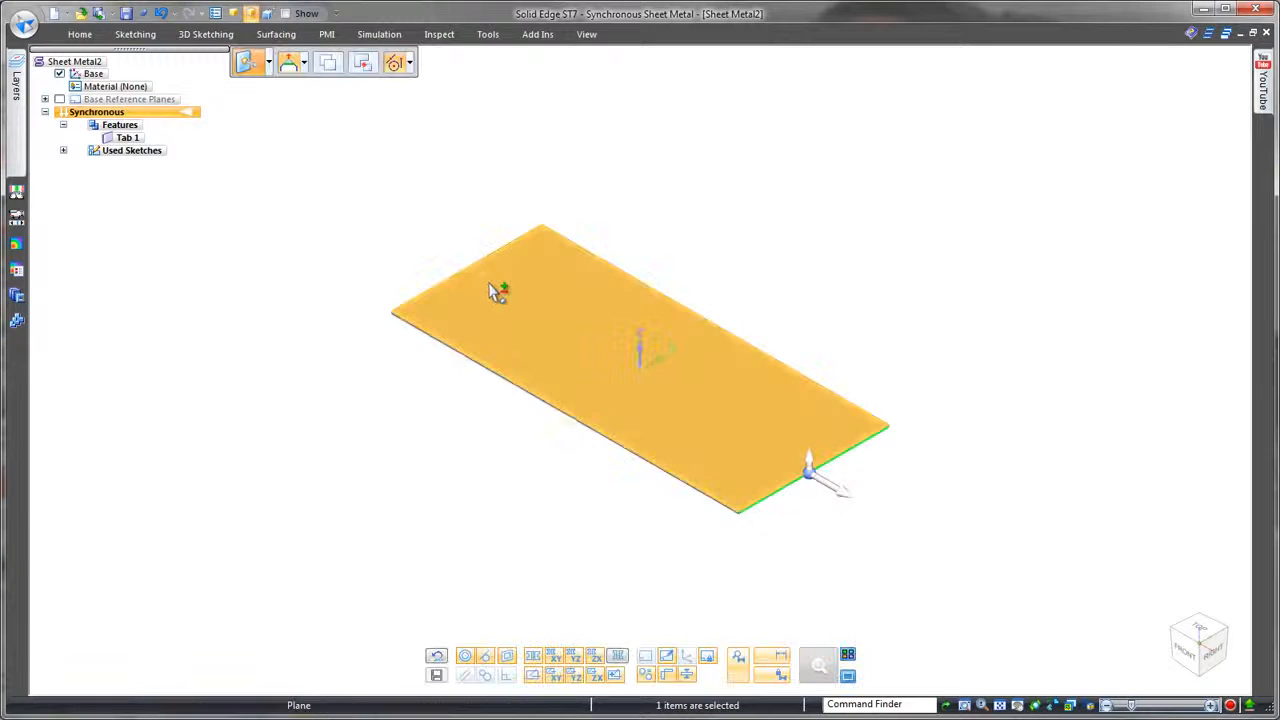
{"action": "left_click", "coordinate": [484, 265], "text": "ctrl"}
{"action": "left_click", "coordinate": [809, 464]}
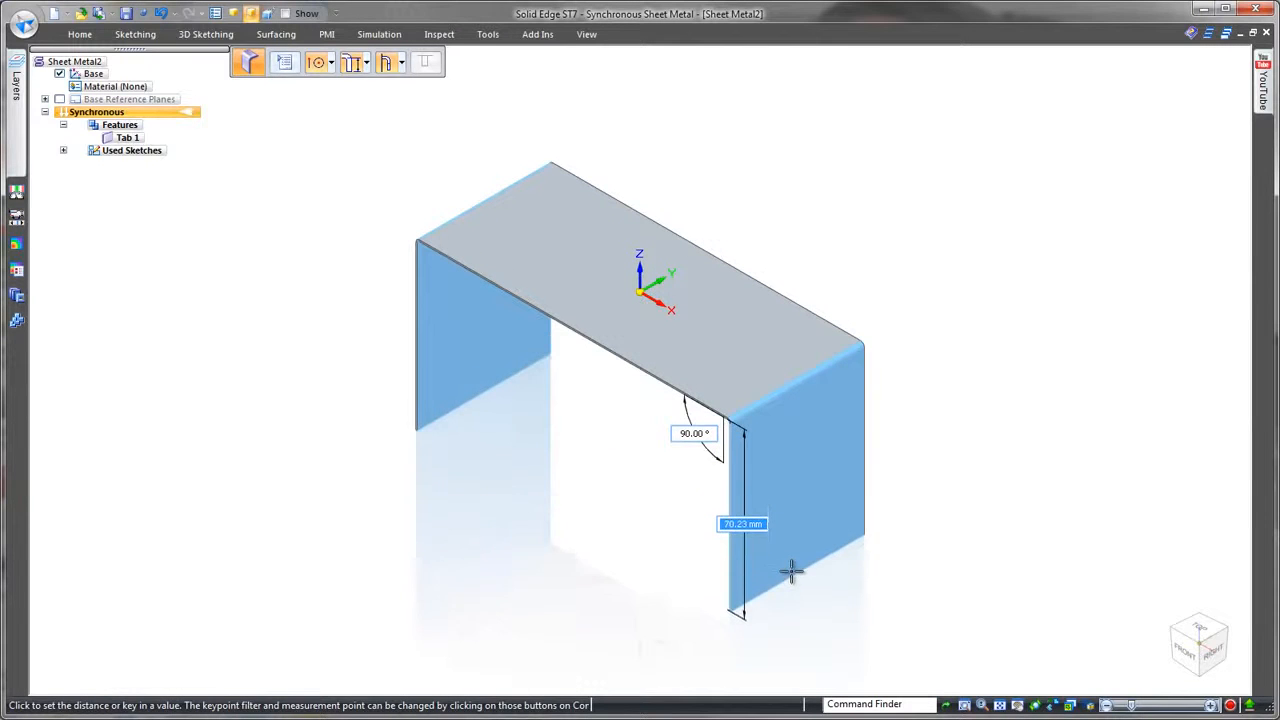
{"action": "left_click", "coordinate": [791, 588]}
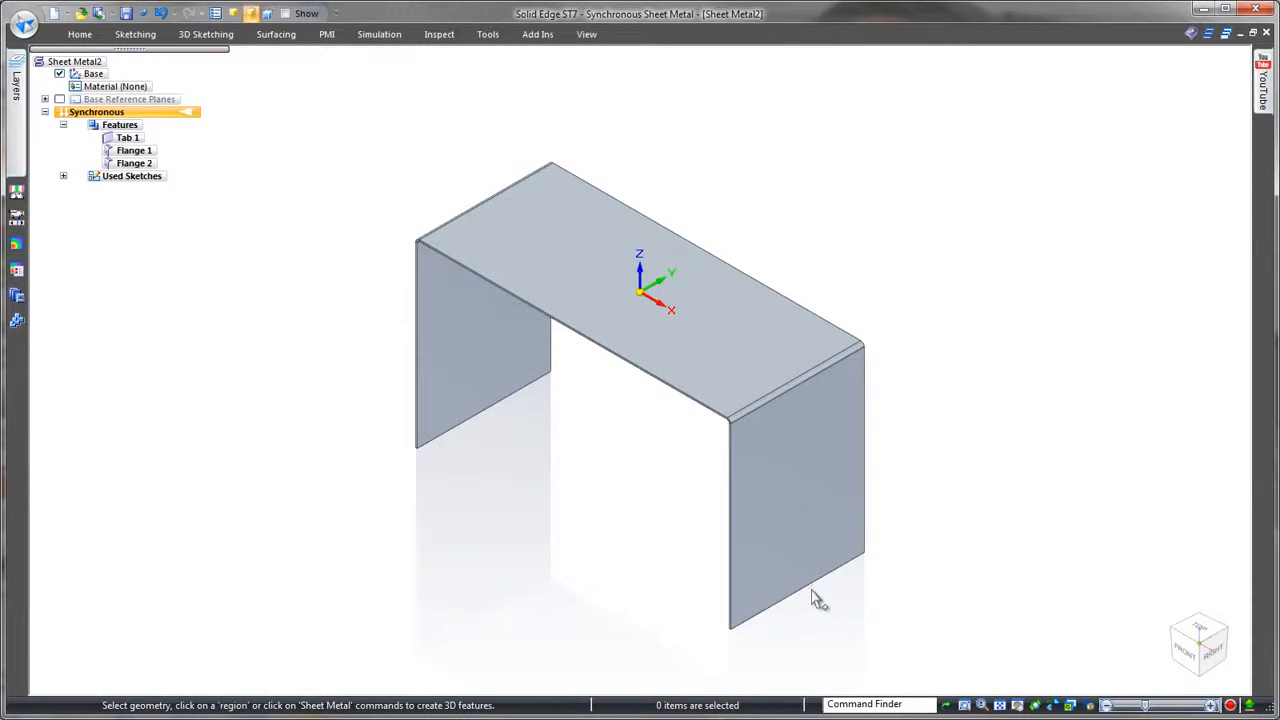
Step: Add outward 90° foot flanges about 41 mm long to the lower edges of both legs together
{"action": "left_click", "coordinate": [809, 584]}
{"action": "left_click", "coordinate": [495, 410], "text": "ctrl"}
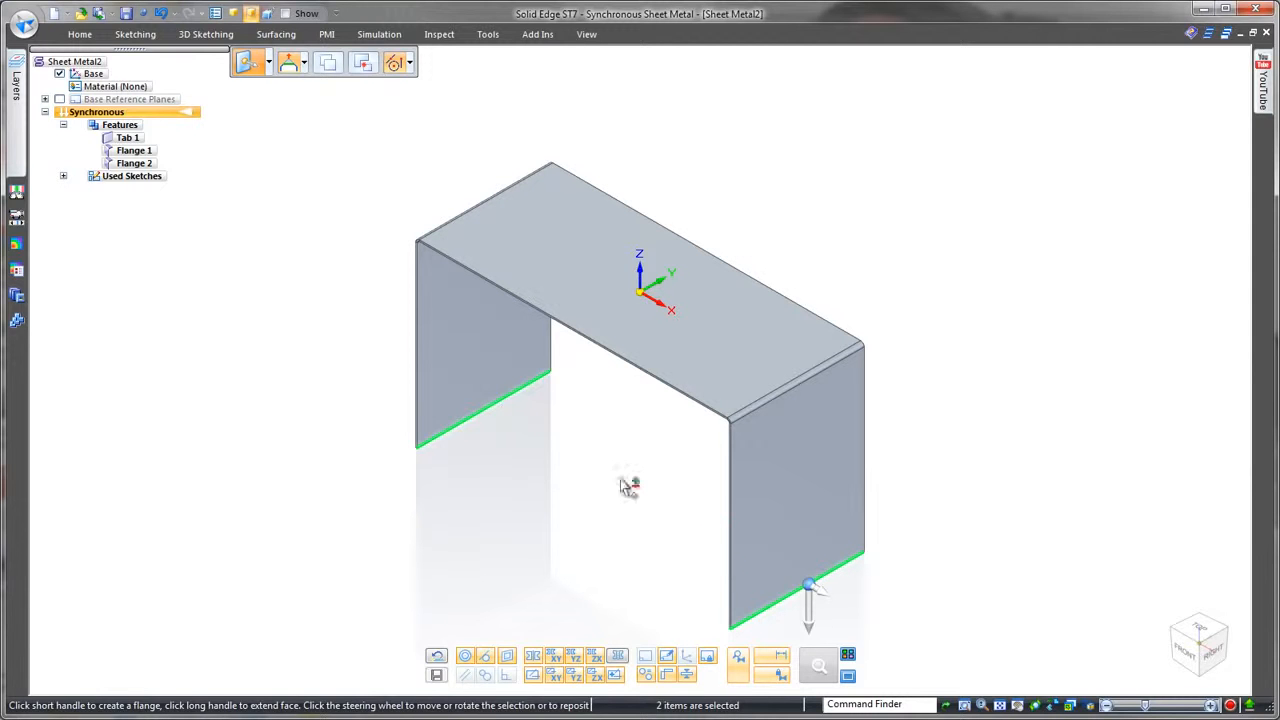
{"action": "left_click", "coordinate": [811, 600]}
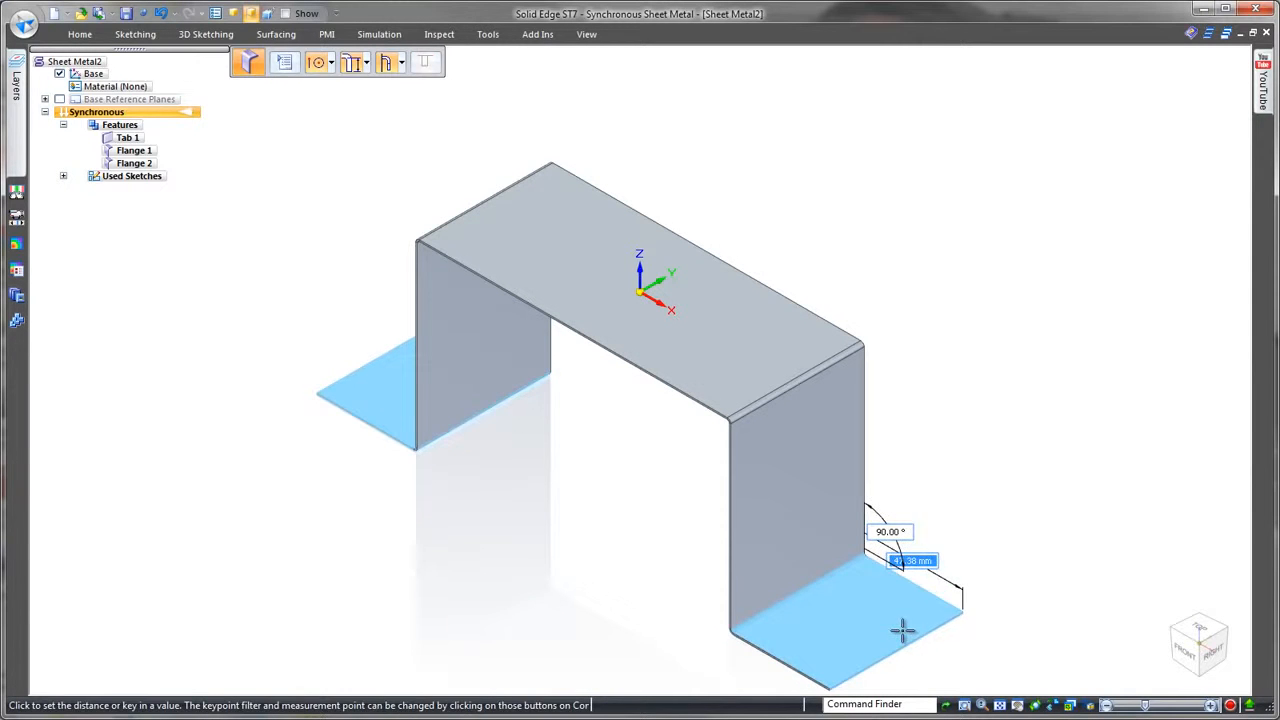
{"action": "left_click", "coordinate": [903, 632]}
{"action": "key", "text": "ctrl+f"}
{"action": "middle_click_drag", "start_coordinate": [592, 563], "coordinate": [719, 594]}
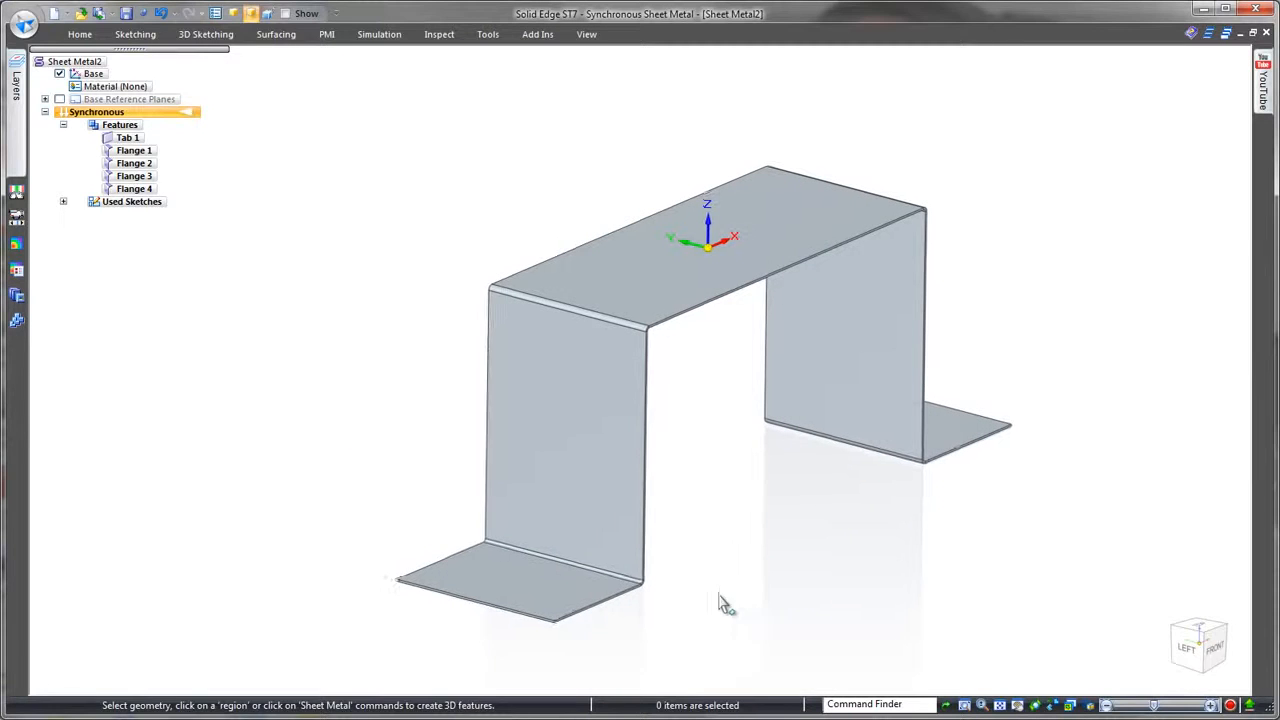
Step: Rotate the negative-X leg and its foot flange outward about the leg's upper bend, keeping the opposite leg symmetric
{"action": "left_click", "coordinate": [560, 597]}
{"action": "left_click", "coordinate": [588, 518], "text": "ctrl"}
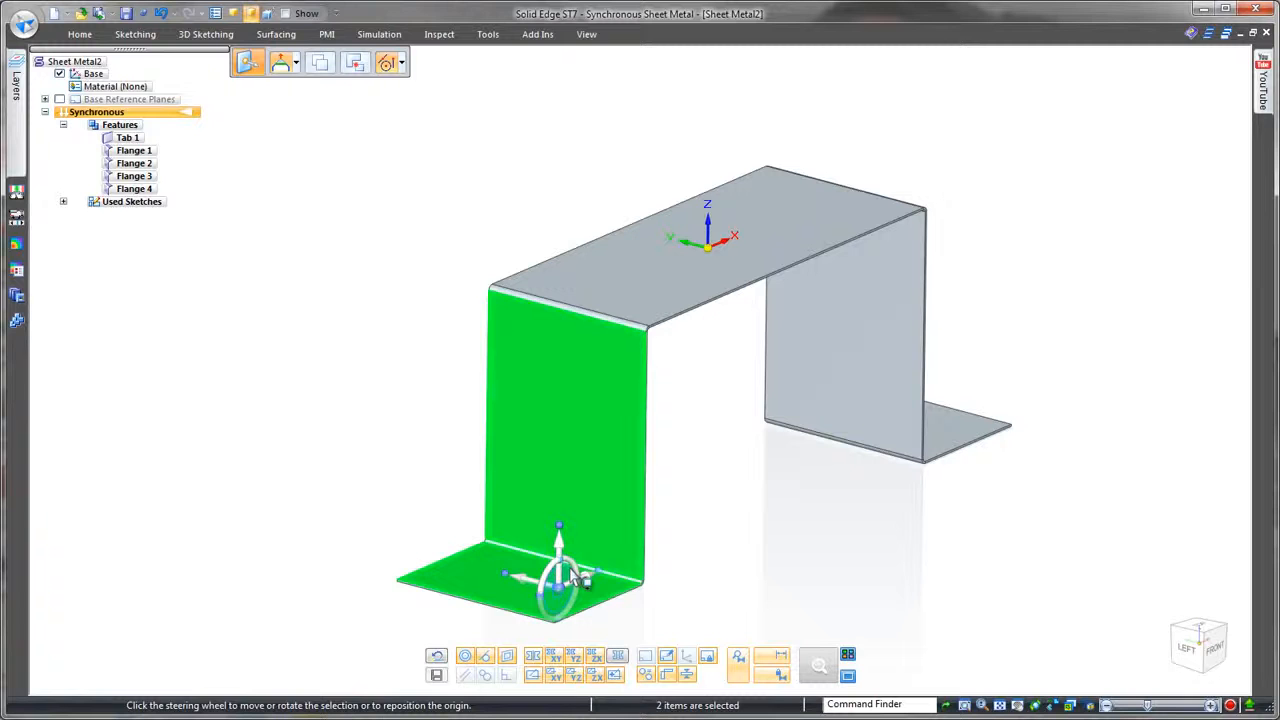
{"action": "left_click_drag", "start_coordinate": [560, 592], "coordinate": [604, 335]}
{"action": "left_click", "coordinate": [616, 350]}
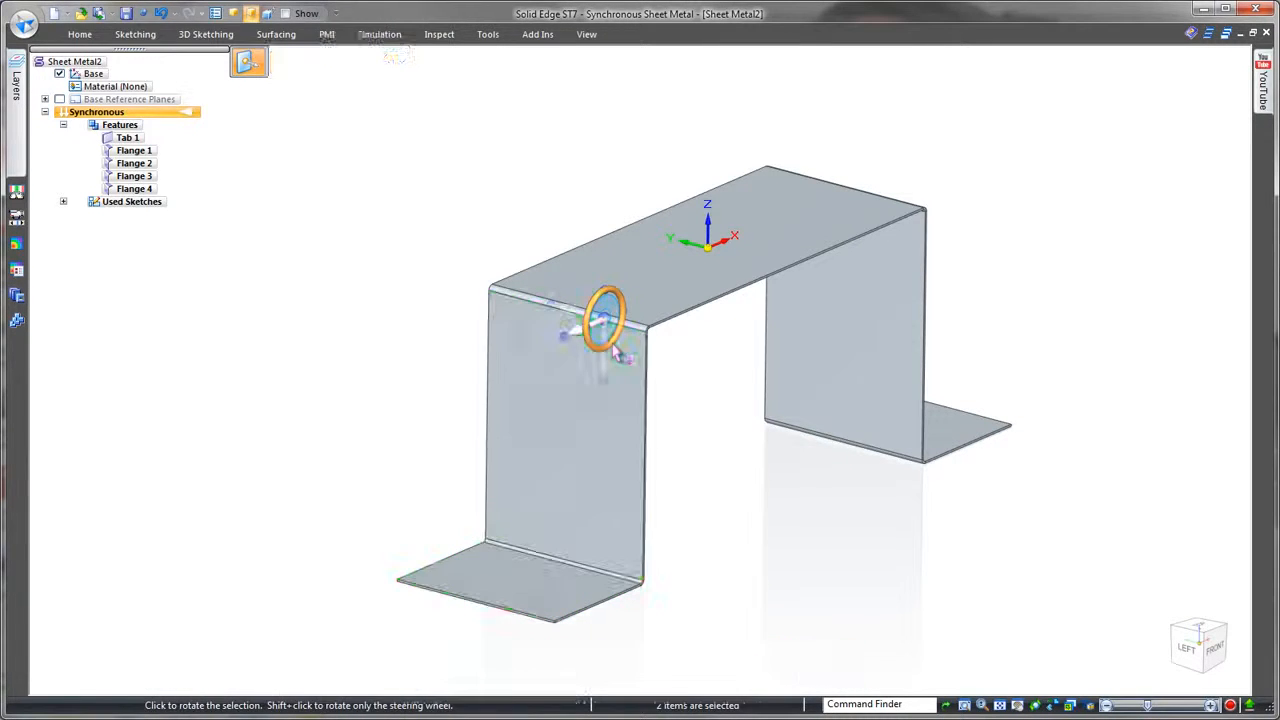
{"action": "left_click", "coordinate": [549, 420]}
{"action": "left_click", "coordinate": [760, 520]}
Step: Align the tilted negative-X leg vertically, moving its foot flange along and leaving the opposite leg slanted
{"action": "middle_click_drag", "start_coordinate": [755, 525], "coordinate": [700, 534]}
{"action": "left_click", "coordinate": [333, 545]}
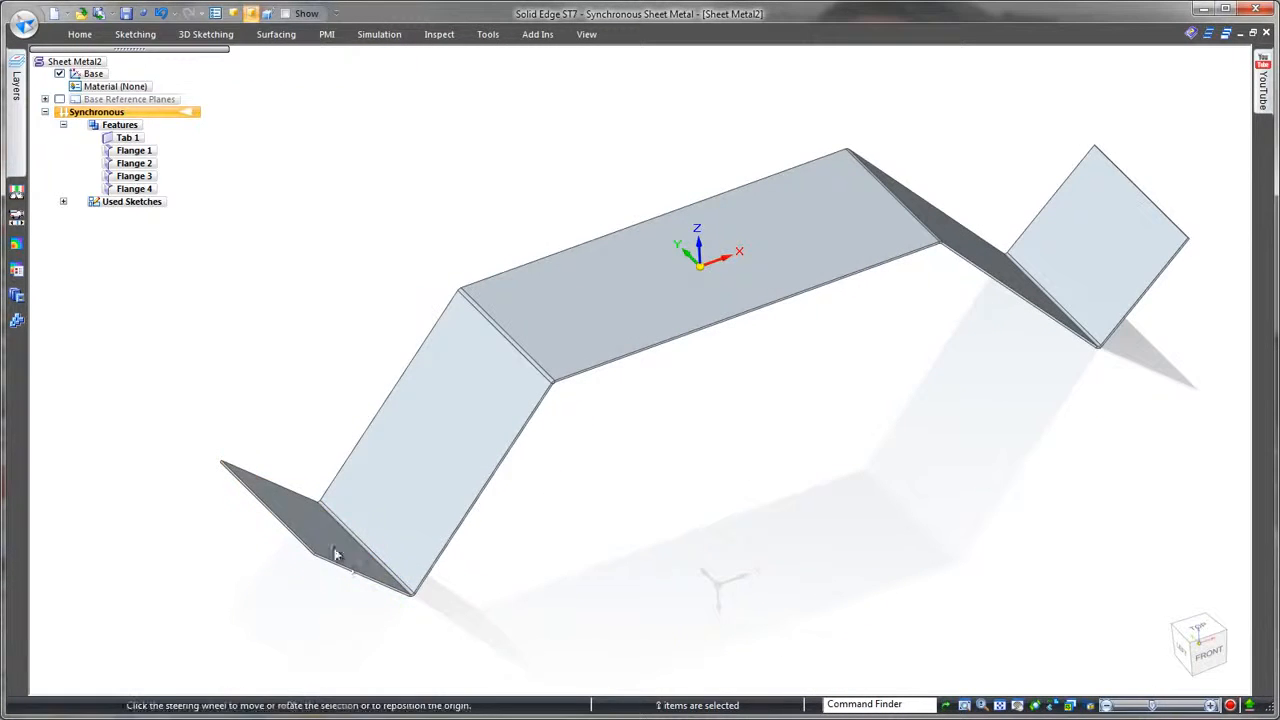
{"action": "left_click", "coordinate": [428, 502], "text": "ctrl"}
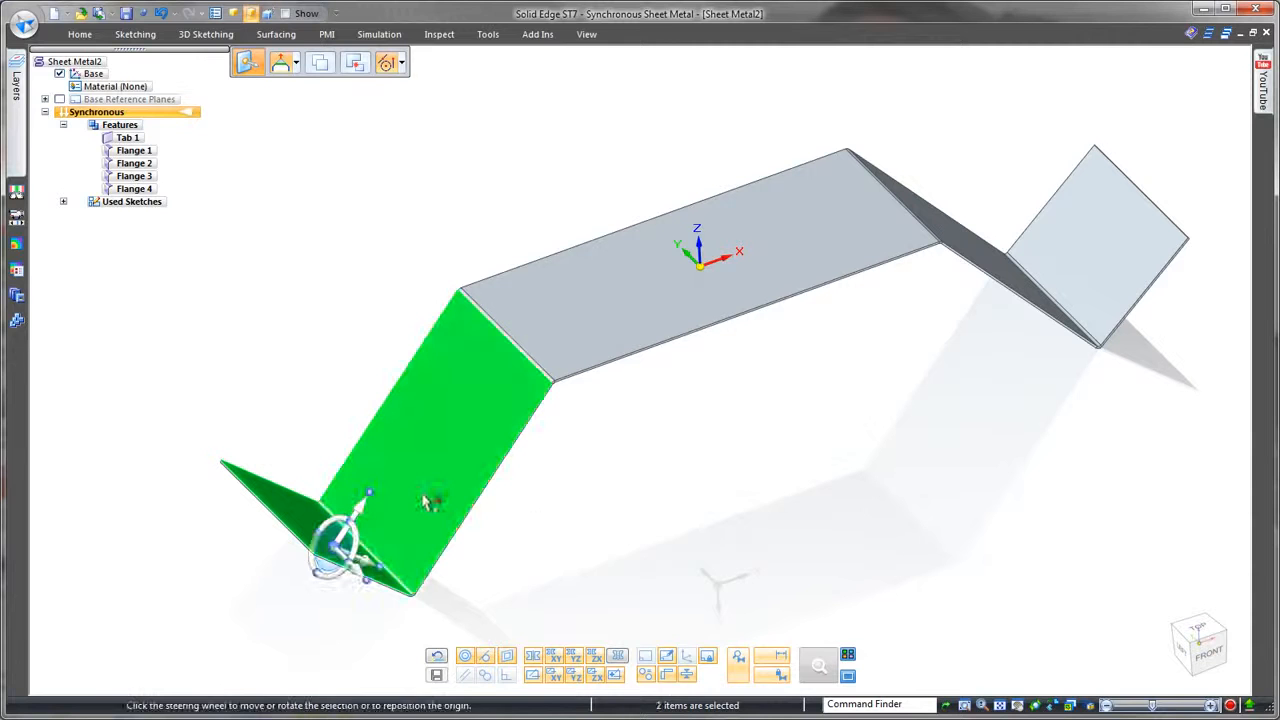
{"action": "left_click", "coordinate": [80, 36]}
{"action": "left_click", "coordinate": [930, 90]}
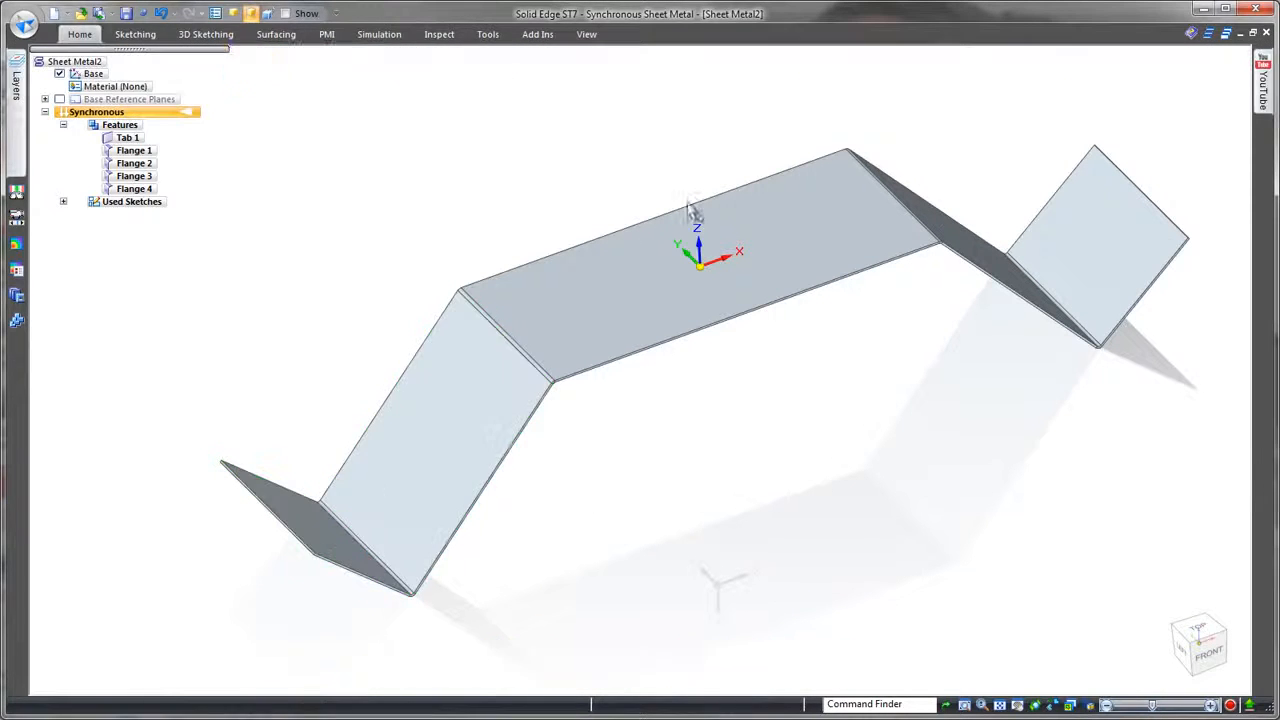
{"action": "left_click", "coordinate": [466, 392]}
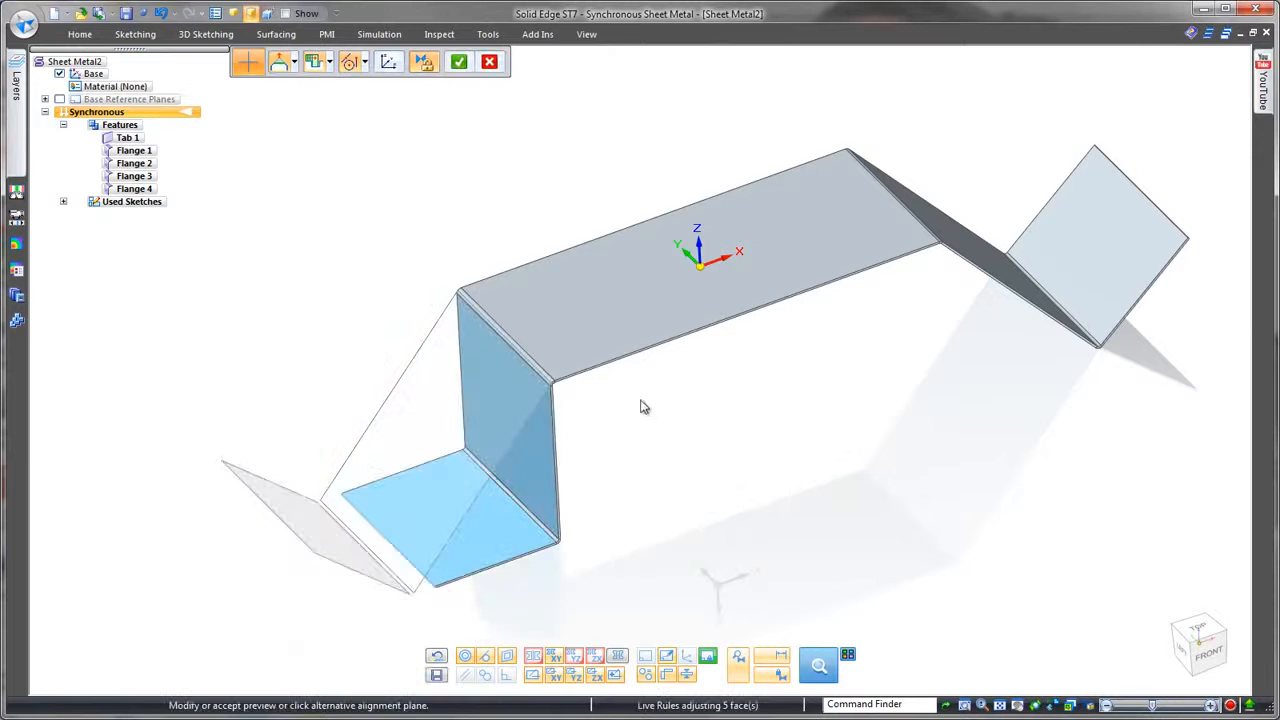
{"action": "left_click", "coordinate": [593, 417]}
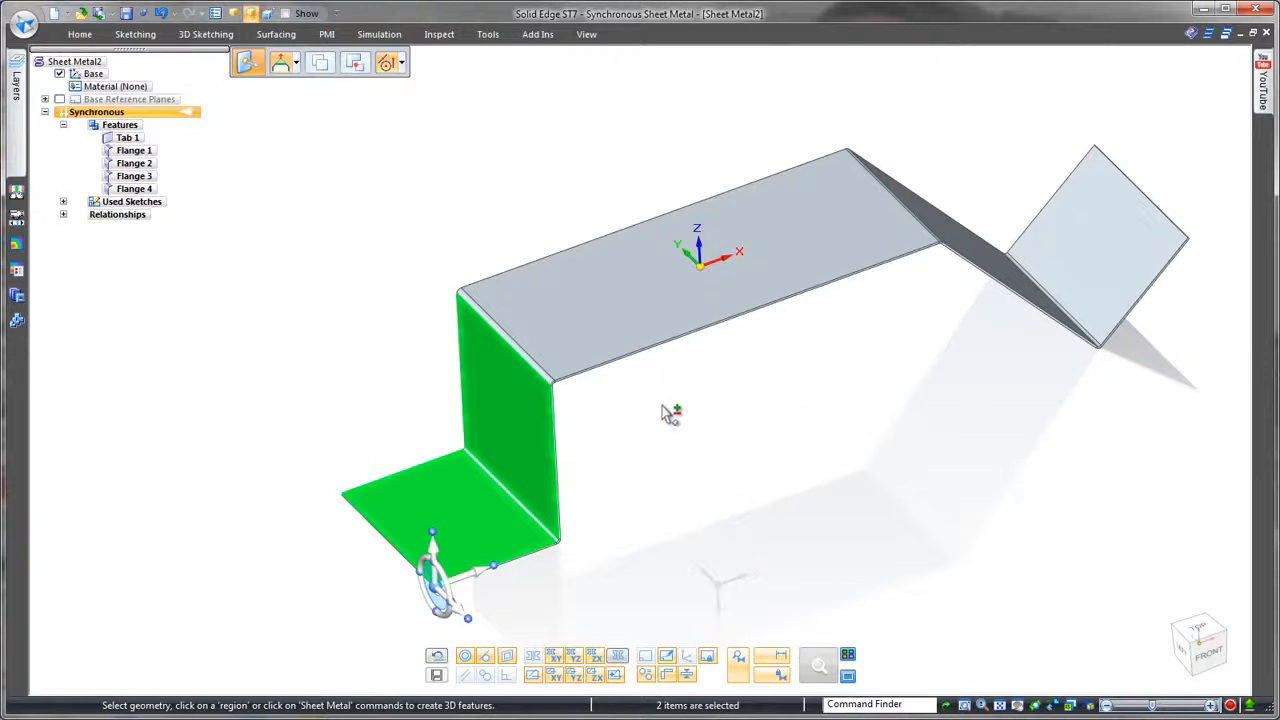
{"action": "left_click", "coordinate": [690, 427]}
Step: Sketch a lengthwise line down the middle of the vertical leg's outer face, between its upper and lower bends
{"action": "middle_click_drag", "start_coordinate": [625, 420], "coordinate": [635, 429]}
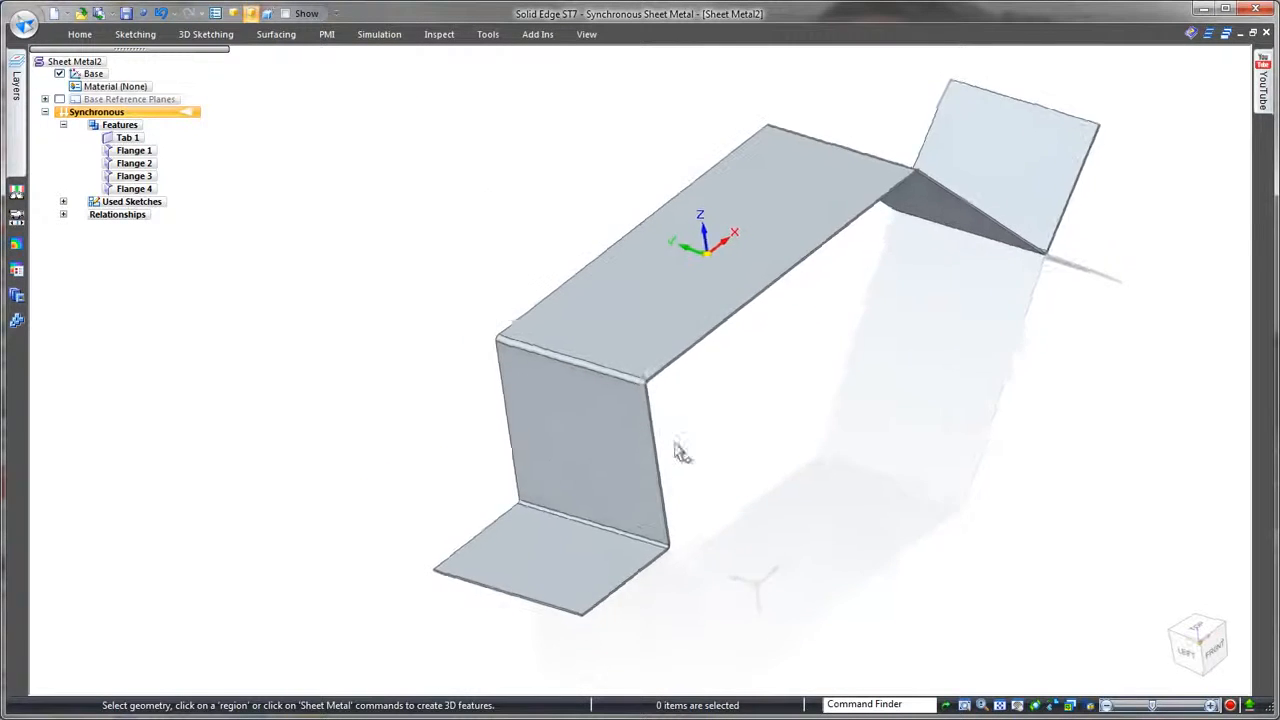
{"action": "scroll", "coordinate": [640, 430], "scroll_direction": "up", "scroll_amount": 3}
{"action": "scroll", "coordinate": [765, 453], "scroll_direction": "up", "scroll_amount": 2}
{"action": "right_click_drag", "start_coordinate": [788, 396], "coordinate": [832, 395]}
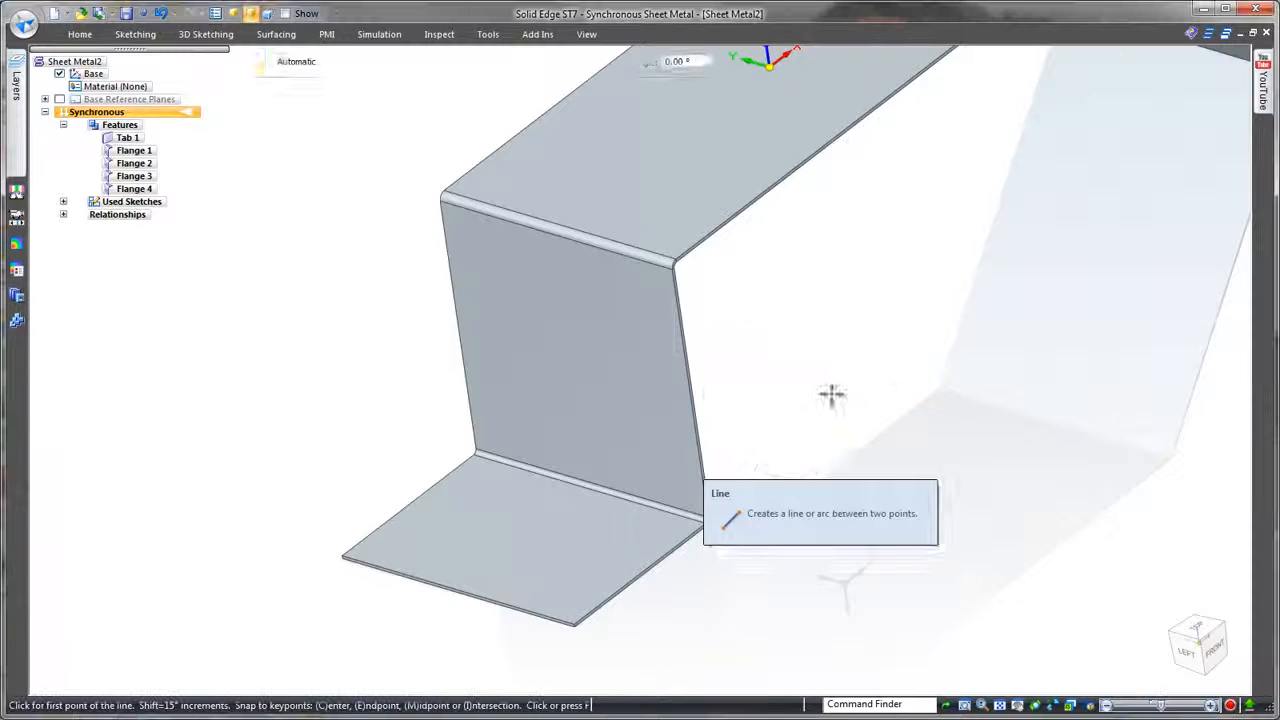
{"action": "left_click", "coordinate": [595, 291]}
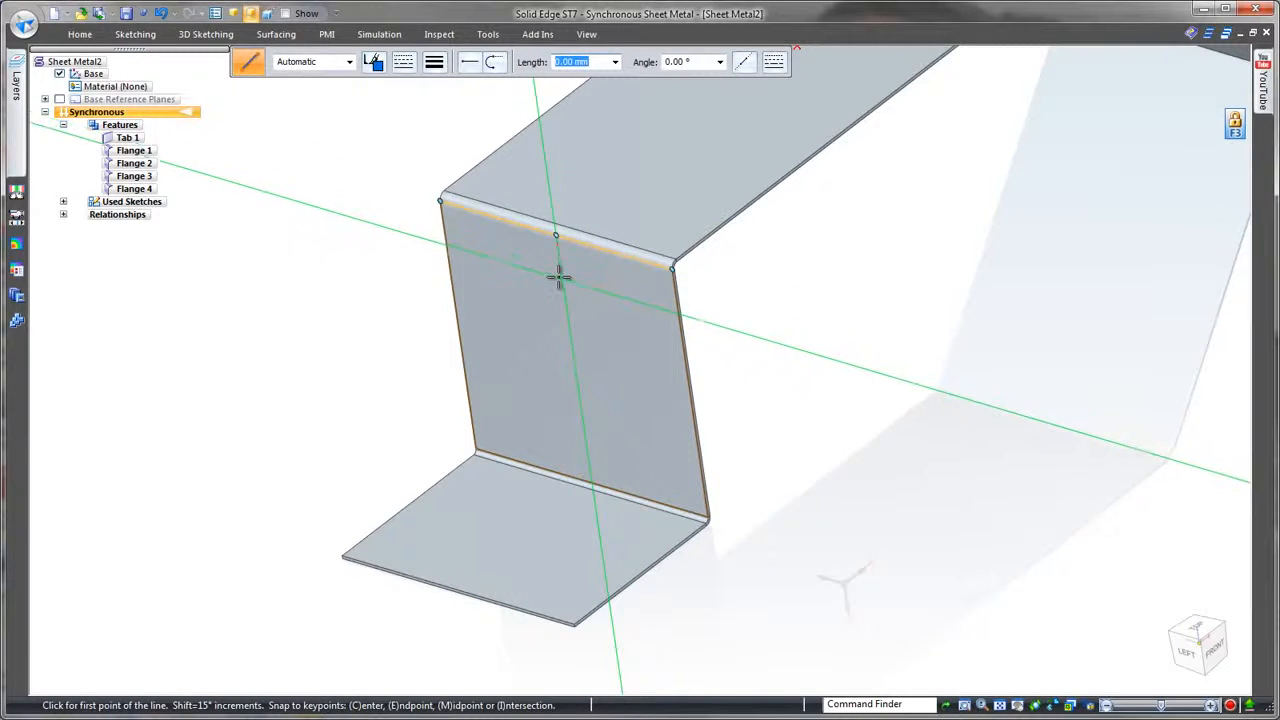
{"action": "left_click", "coordinate": [562, 279]}
{"action": "left_click", "coordinate": [587, 450]}
{"action": "key", "text": "Escape"}
Step: Form a bead along the line sketched on the vertical leg, using the Bead Options settings
{"action": "left_click", "coordinate": [84, 40]}
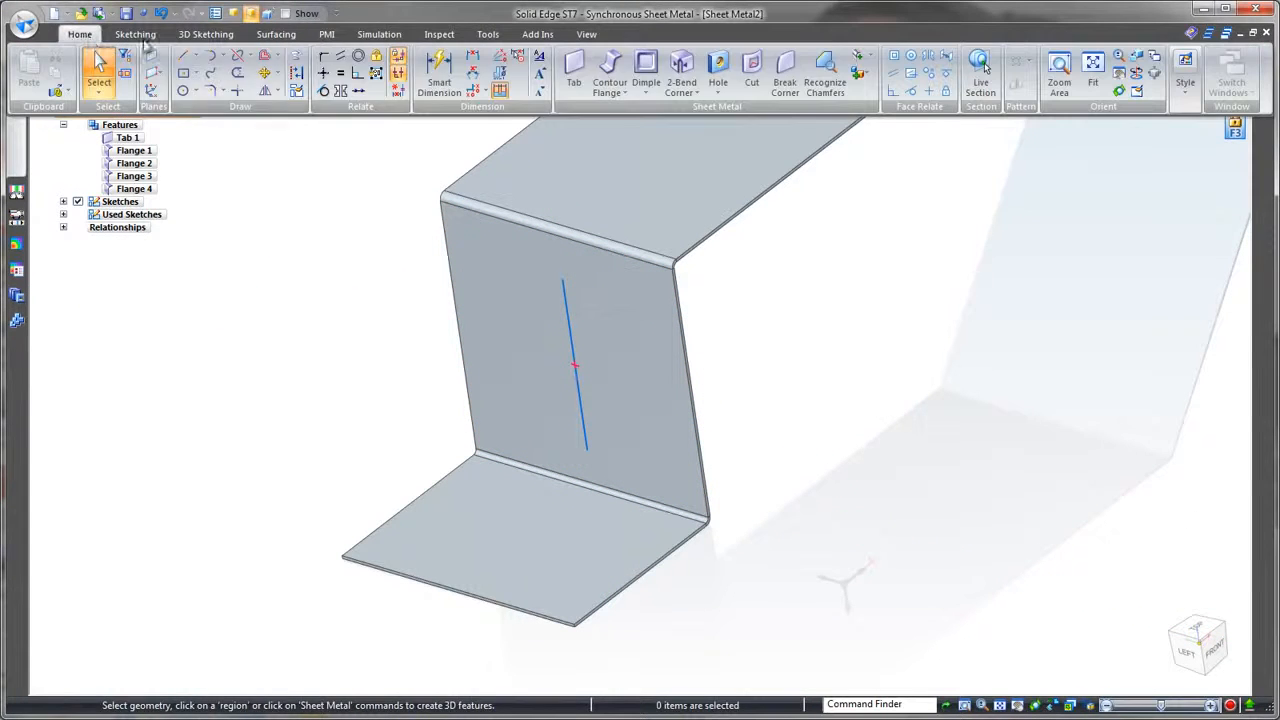
{"action": "left_click", "coordinate": [648, 93]}
{"action": "left_click", "coordinate": [668, 163]}
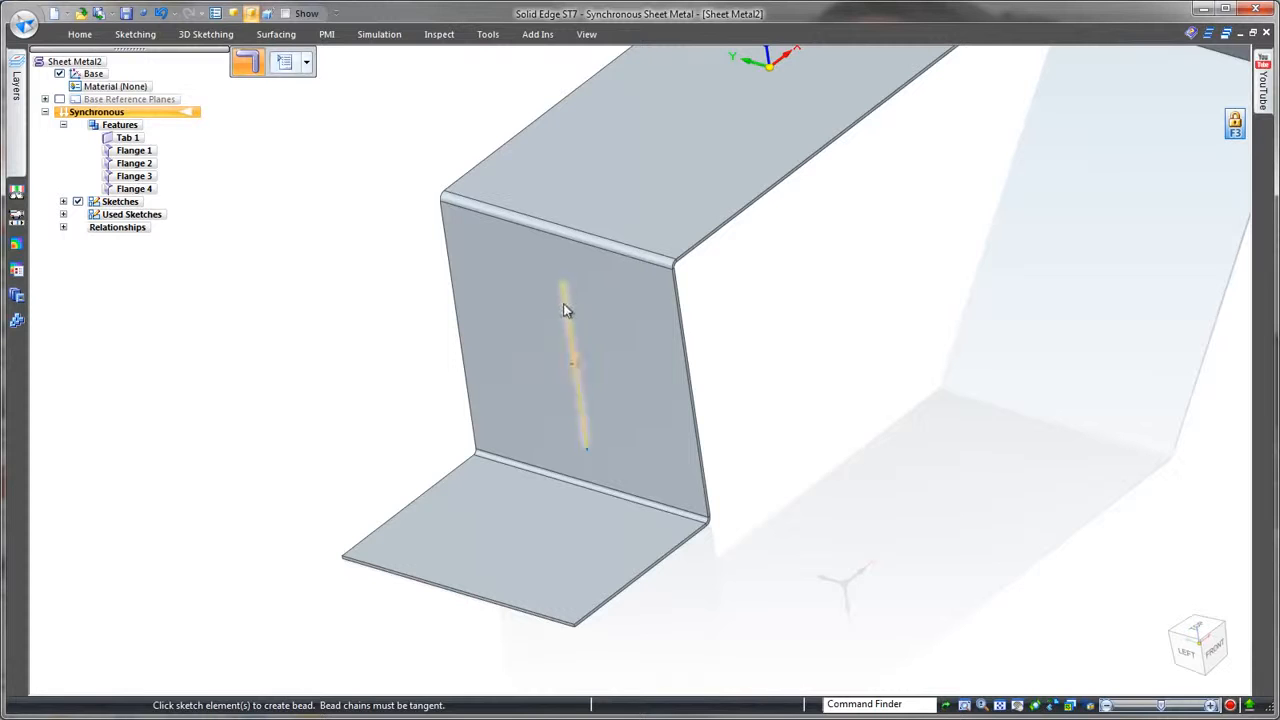
{"action": "left_click", "coordinate": [566, 320]}
{"action": "left_click", "coordinate": [284, 62]}
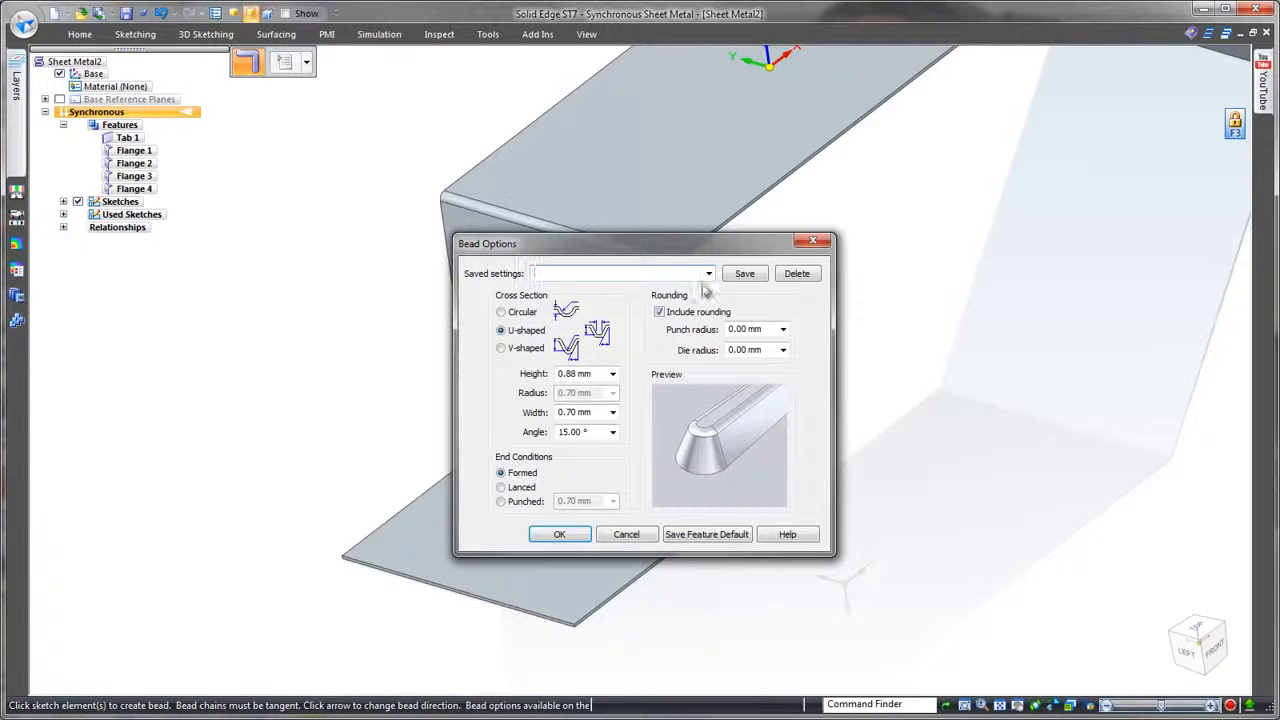
{"action": "left_click", "coordinate": [572, 536]}
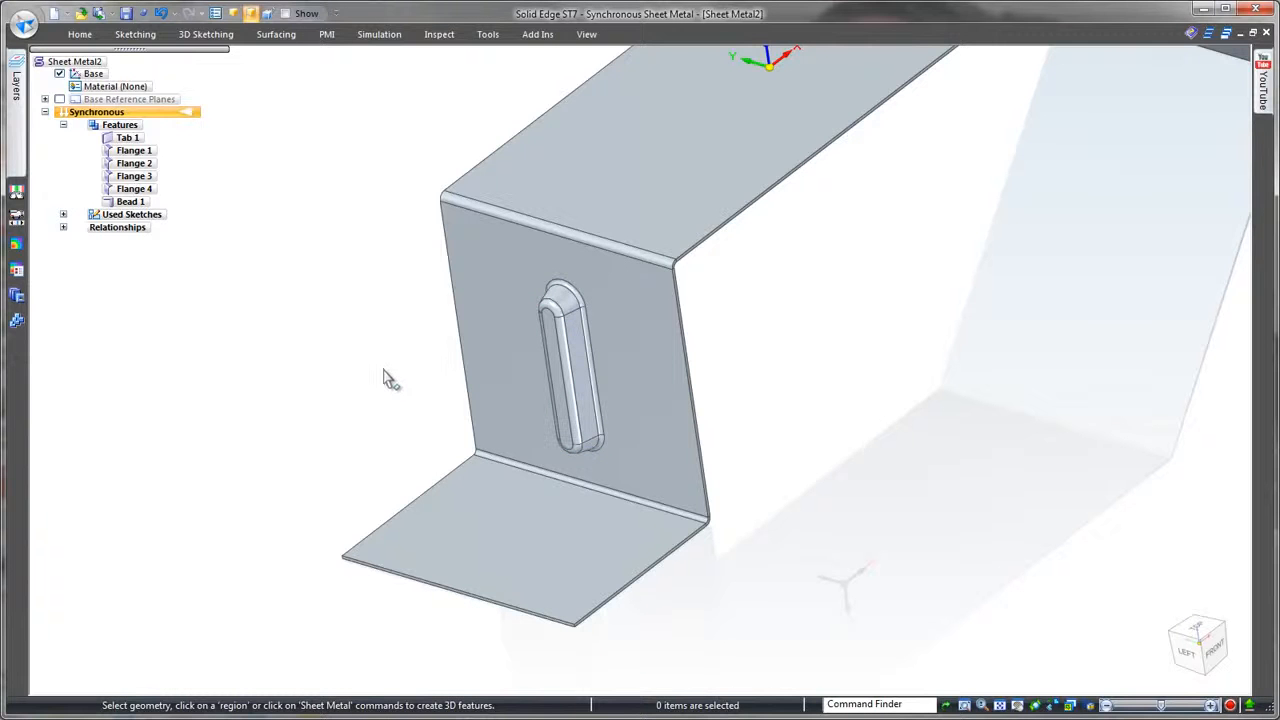
Step: Sketch a long, narrow rectangle on the top face's plane, running from the plate past the end of the slanted leg's foot
{"action": "middle_click_drag", "start_coordinate": [370, 390], "coordinate": [595, 168]}
{"action": "right_click", "coordinate": [595, 168]}
{"action": "left_click", "coordinate": [622, 184]}
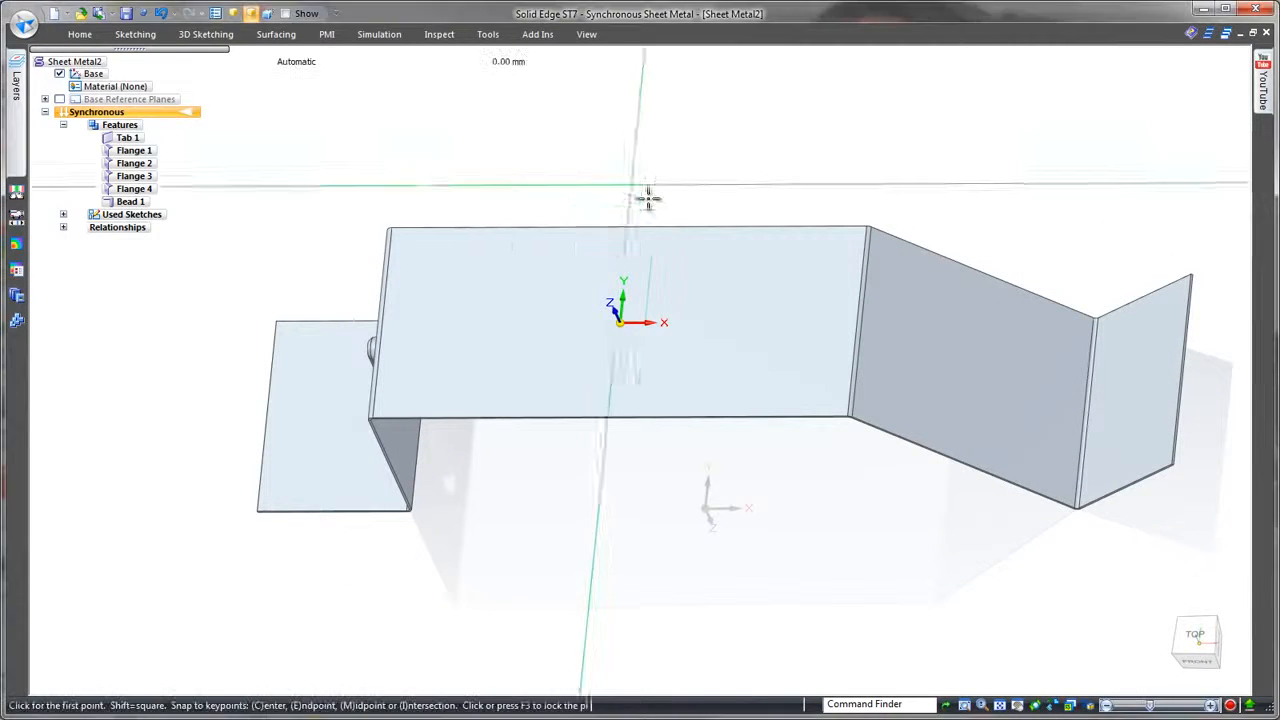
{"action": "key", "text": "F3"}
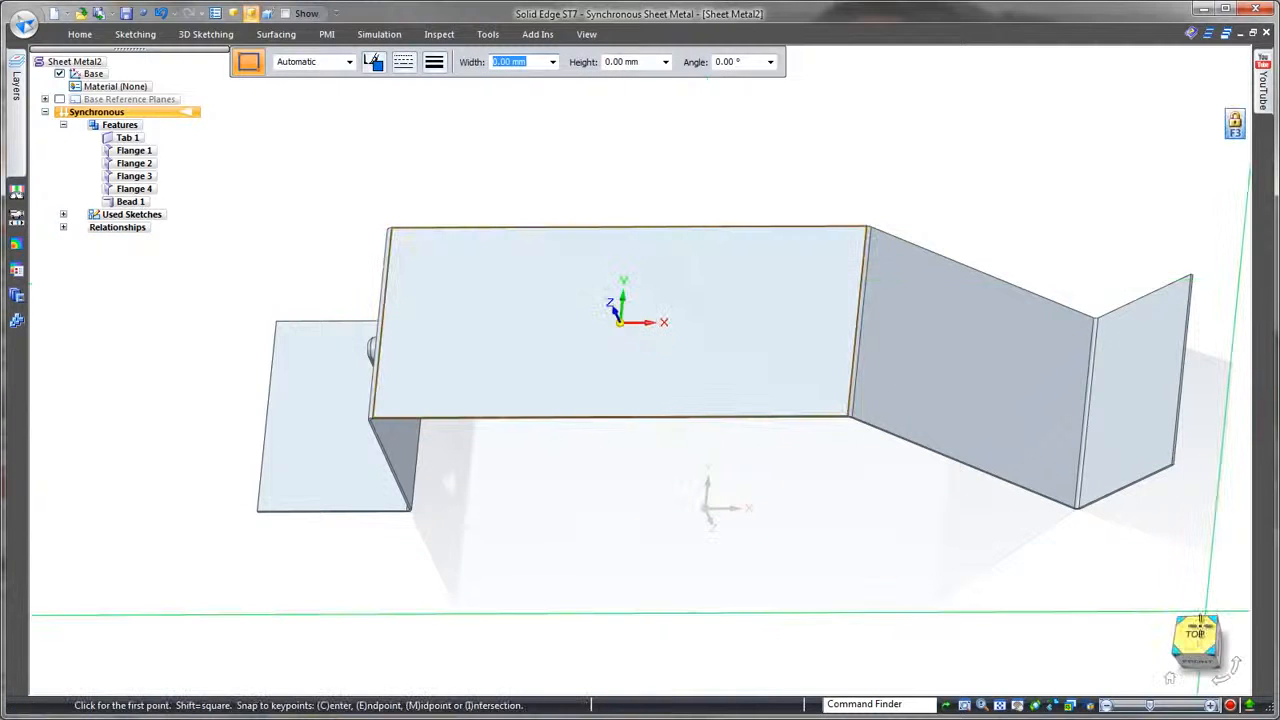
{"action": "left_click", "coordinate": [1195, 640]}
{"action": "middle_click_drag", "start_coordinate": [1024, 585], "coordinate": [780, 565], "text": "shift"}
{"action": "left_click_drag", "start_coordinate": [414, 311], "coordinate": [1071, 374]}
{"action": "key", "text": "Escape"}
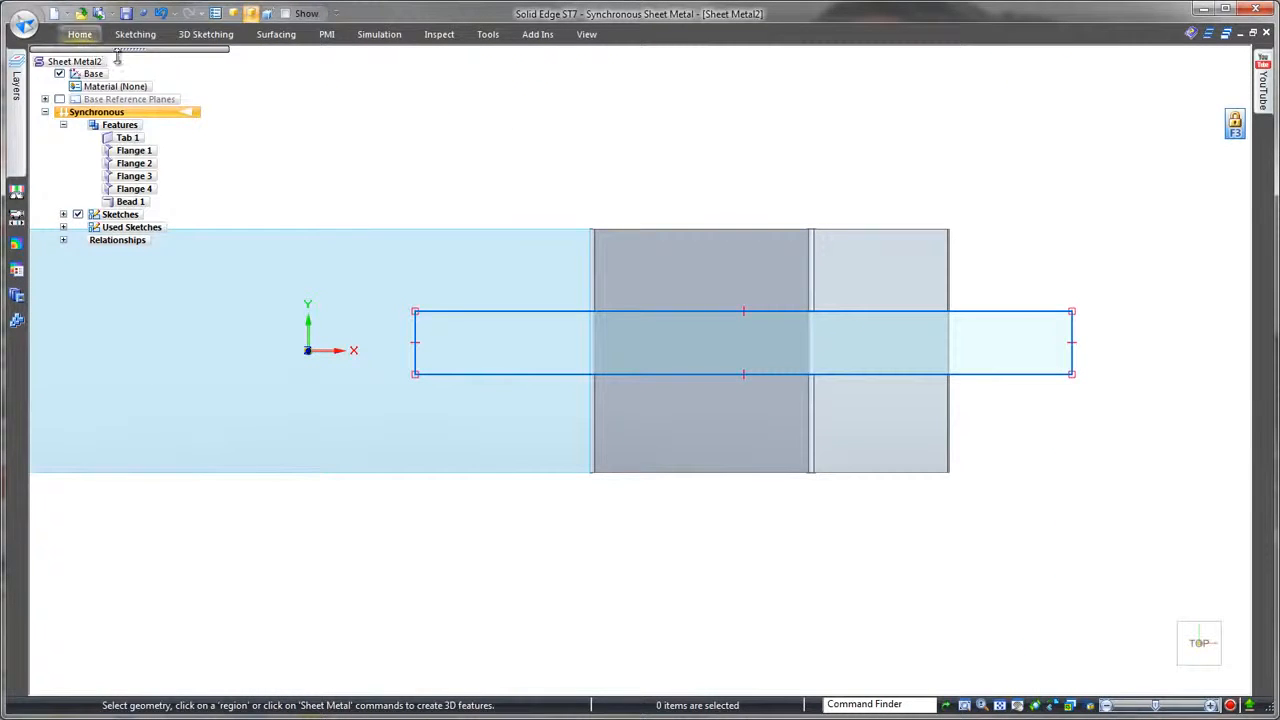
Step: Align the midpoint of the rectangle's inner short side horizontally with the origin
{"action": "left_click", "coordinate": [80, 35]}
{"action": "left_click", "coordinate": [320, 70]}
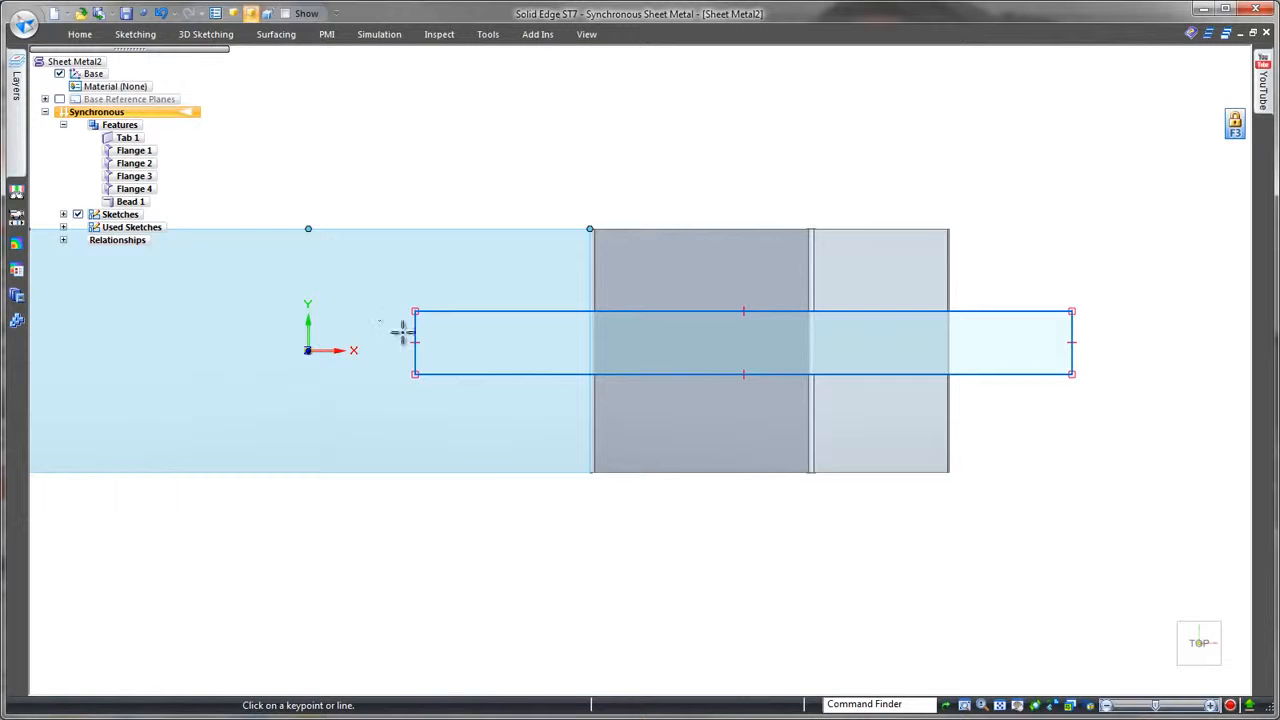
{"action": "left_click", "coordinate": [308, 350]}
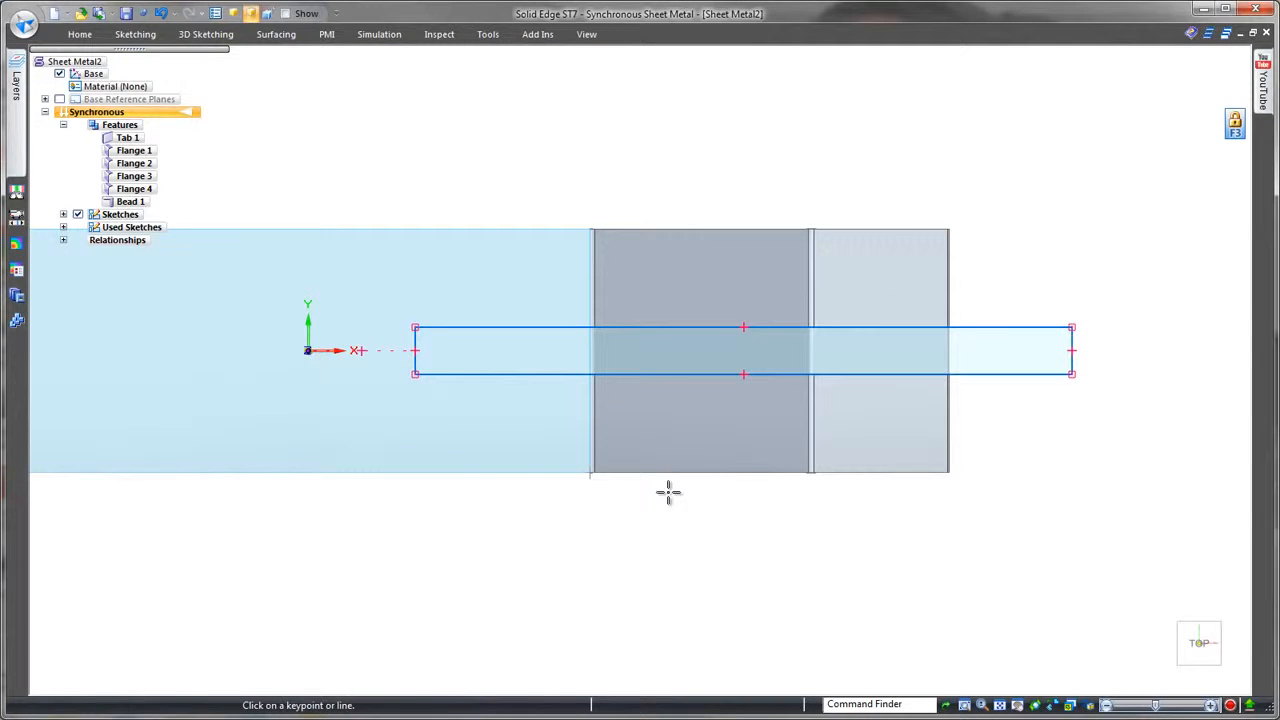
Step: Dimension the rectangle's outer short side and set its width to 16 mm
{"action": "right_click", "coordinate": [1093, 467]}
{"action": "left_click", "coordinate": [1088, 400]}
{"action": "left_click", "coordinate": [1072, 358]}
{"action": "left_click", "coordinate": [1108, 347]}
{"action": "key", "text": "Return"}
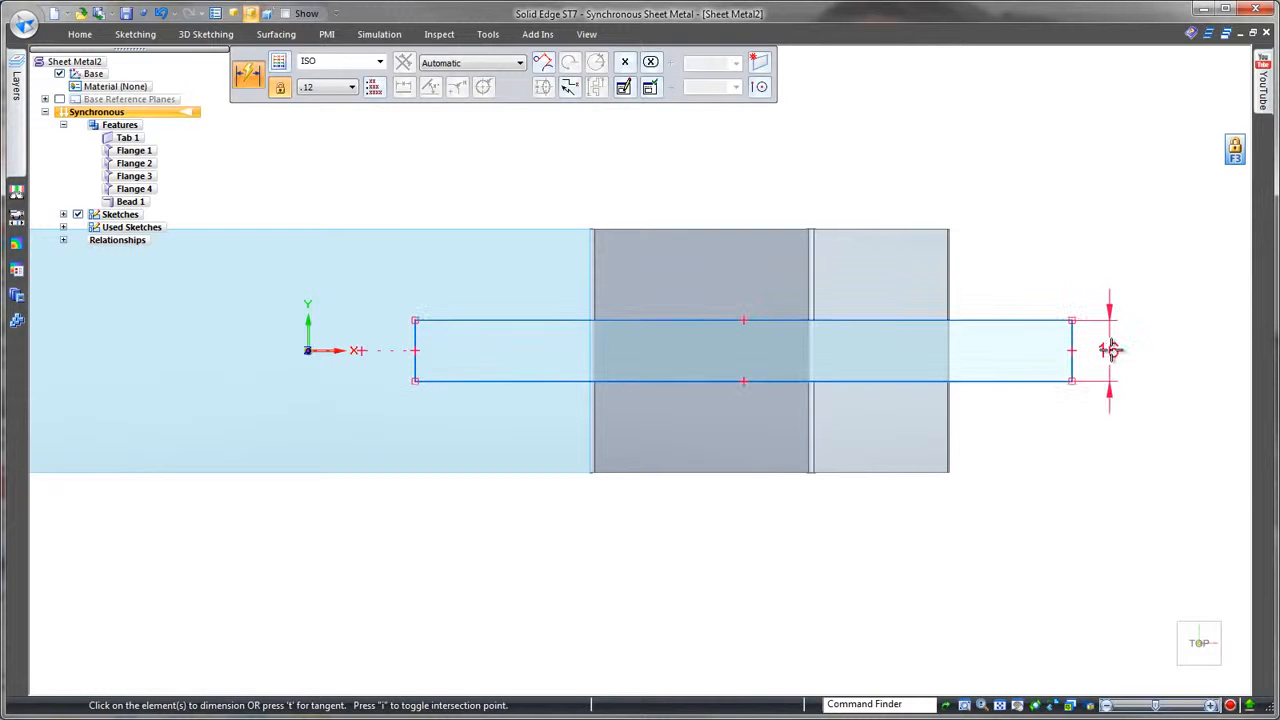
{"action": "key", "text": "Escape"}
Step: Cut the narrow rectangle through the top plate, the slanted leg and its foot flange to make an open-ended slot
{"action": "mouse_move", "coordinate": [1018, 515]}
{"action": "middle_mouse_down"}
{"action": "mouse_move", "coordinate": [1009, 533]}
{"action": "mouse_move", "coordinate": [929, 500]}
{"action": "middle_mouse_up"}
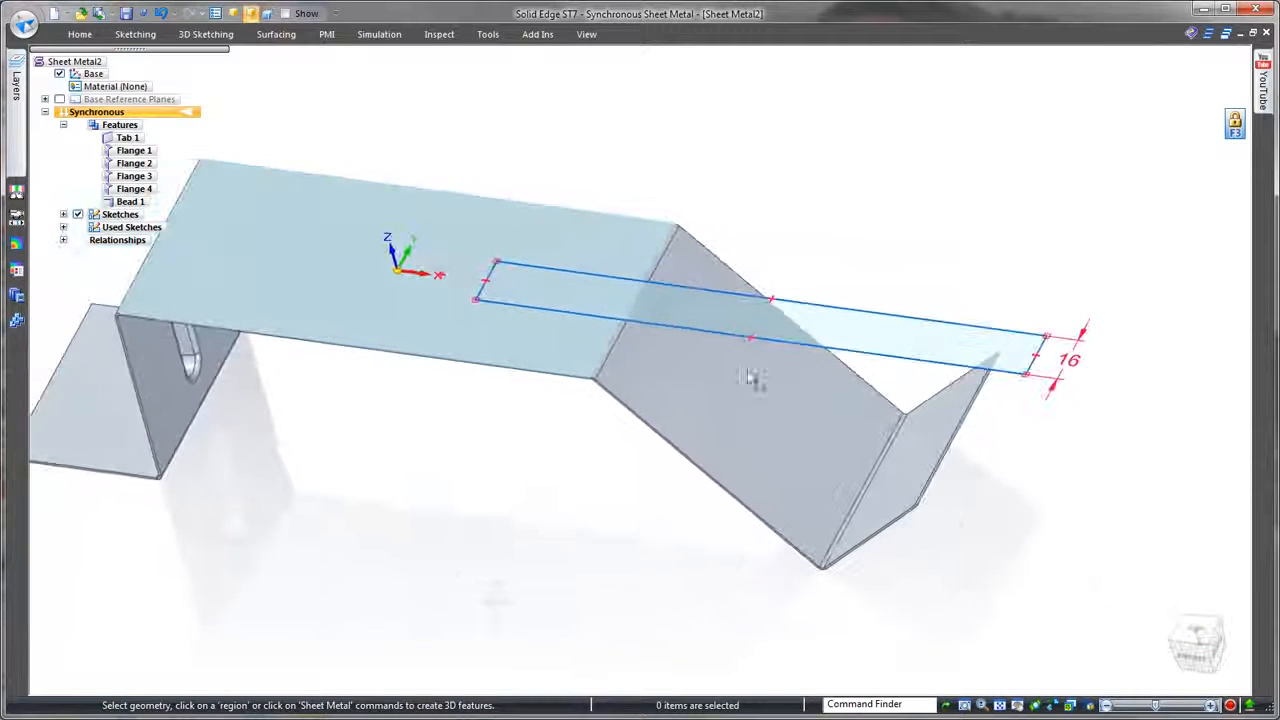
{"action": "left_click", "coordinate": [586, 298]}
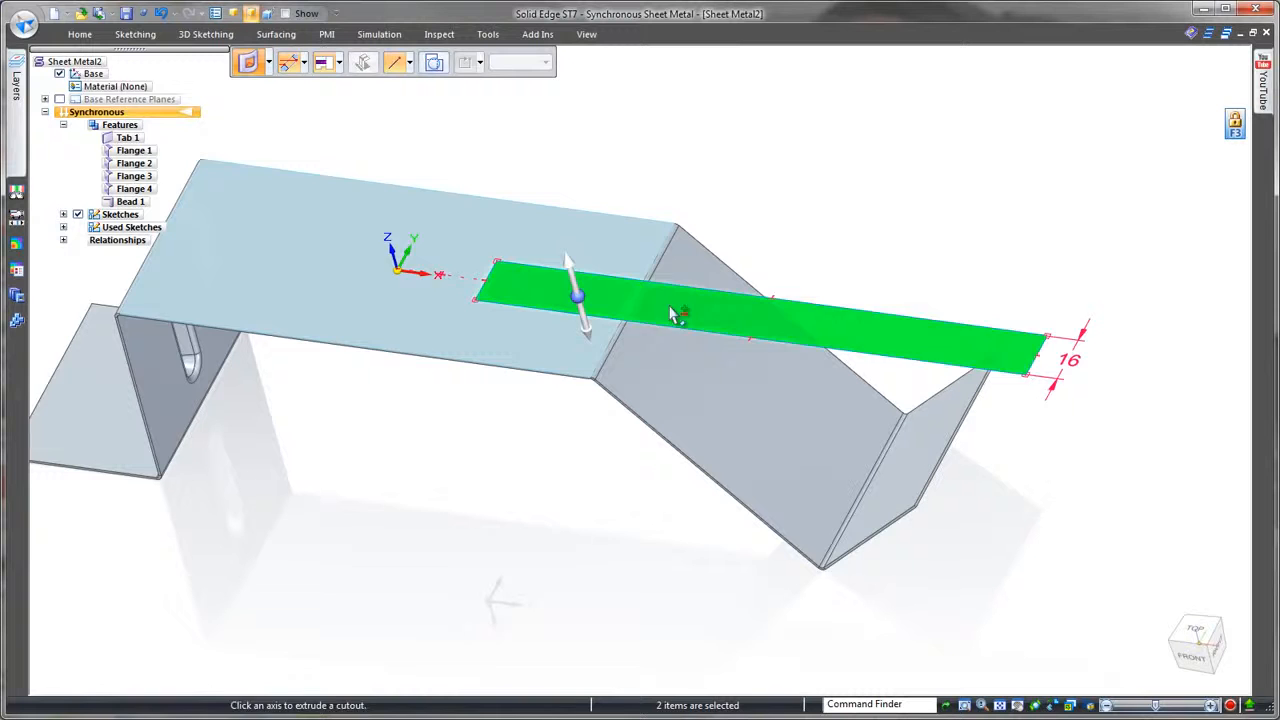
{"action": "left_click", "coordinate": [579, 310]}
{"action": "left_click", "coordinate": [332, 62]}
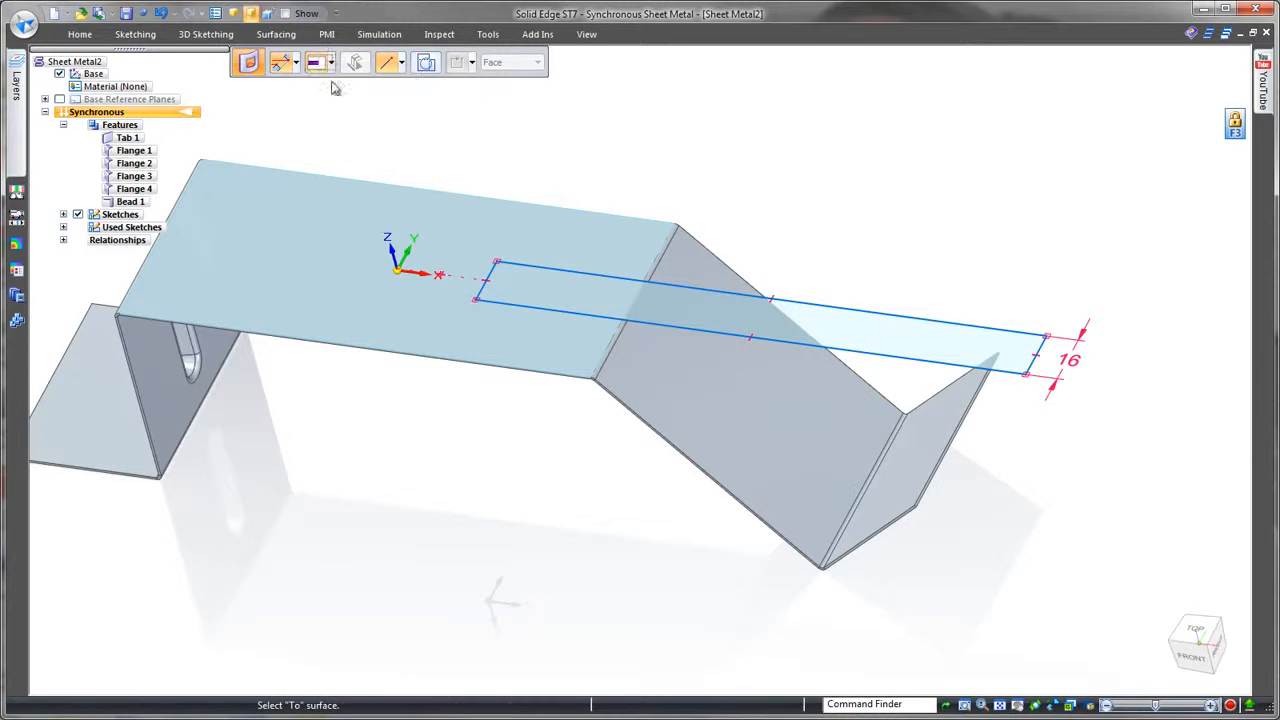
{"action": "left_click", "coordinate": [316, 84]}
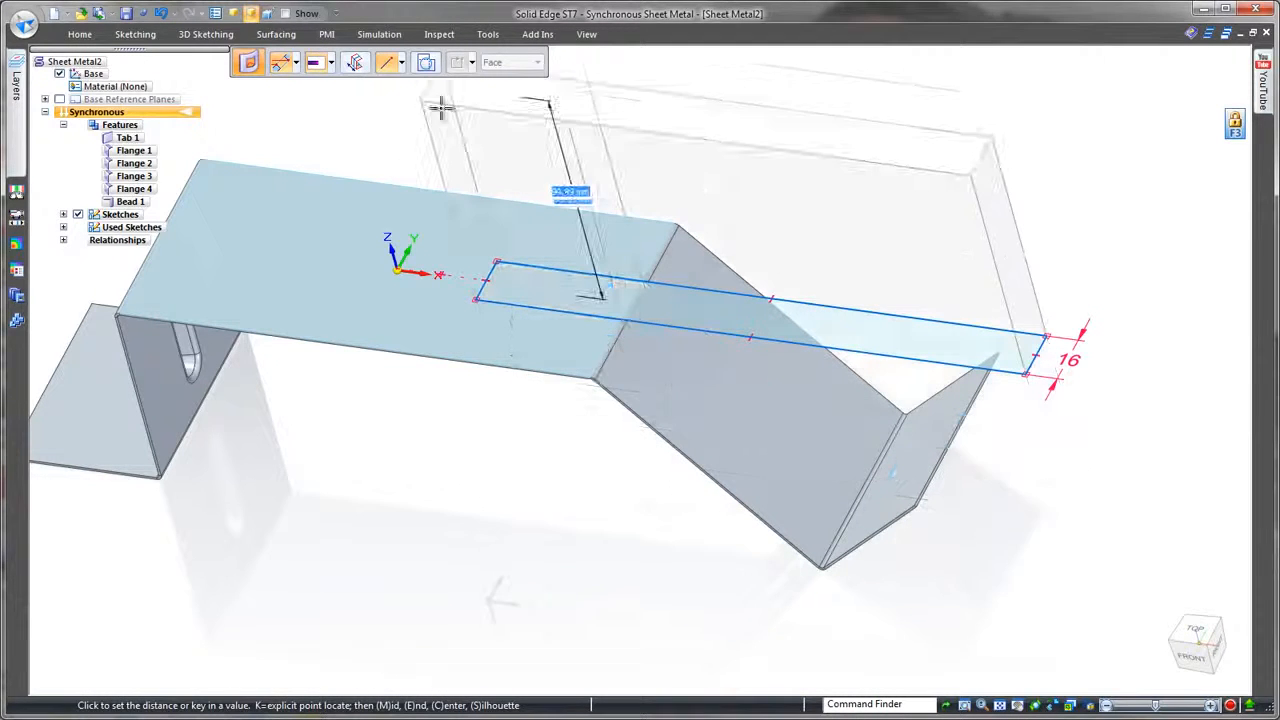
{"action": "left_click", "coordinate": [503, 163]}
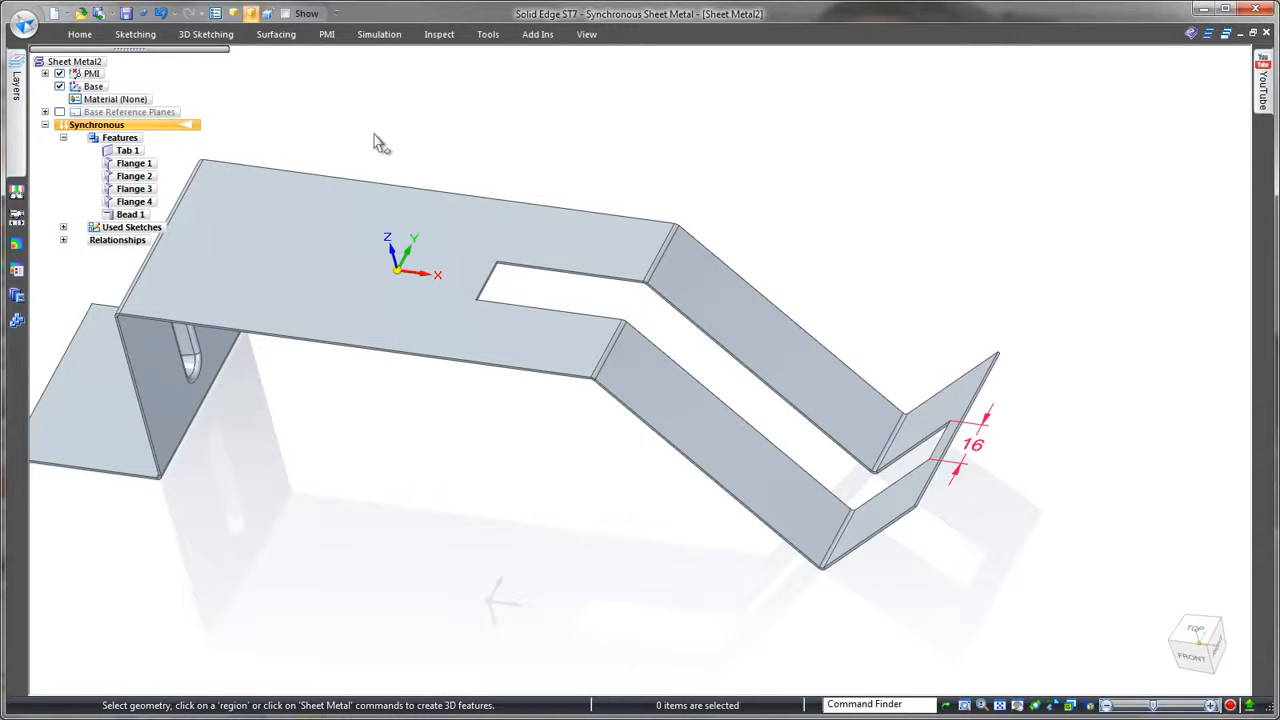
Step: Hide the PMI dimensions and add a 90° flange about 50 mm long downward from the slot's inner end edge
{"action": "left_click", "coordinate": [61, 74]}
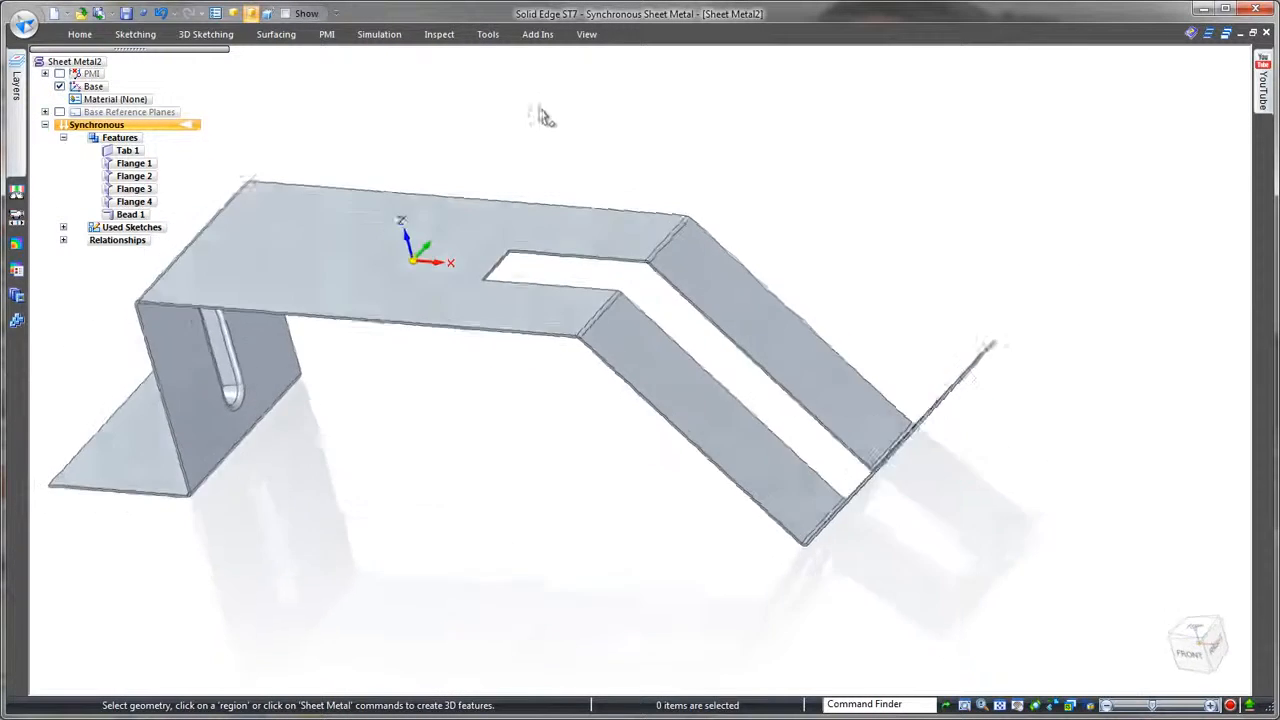
{"action": "left_click", "coordinate": [717, 262]}
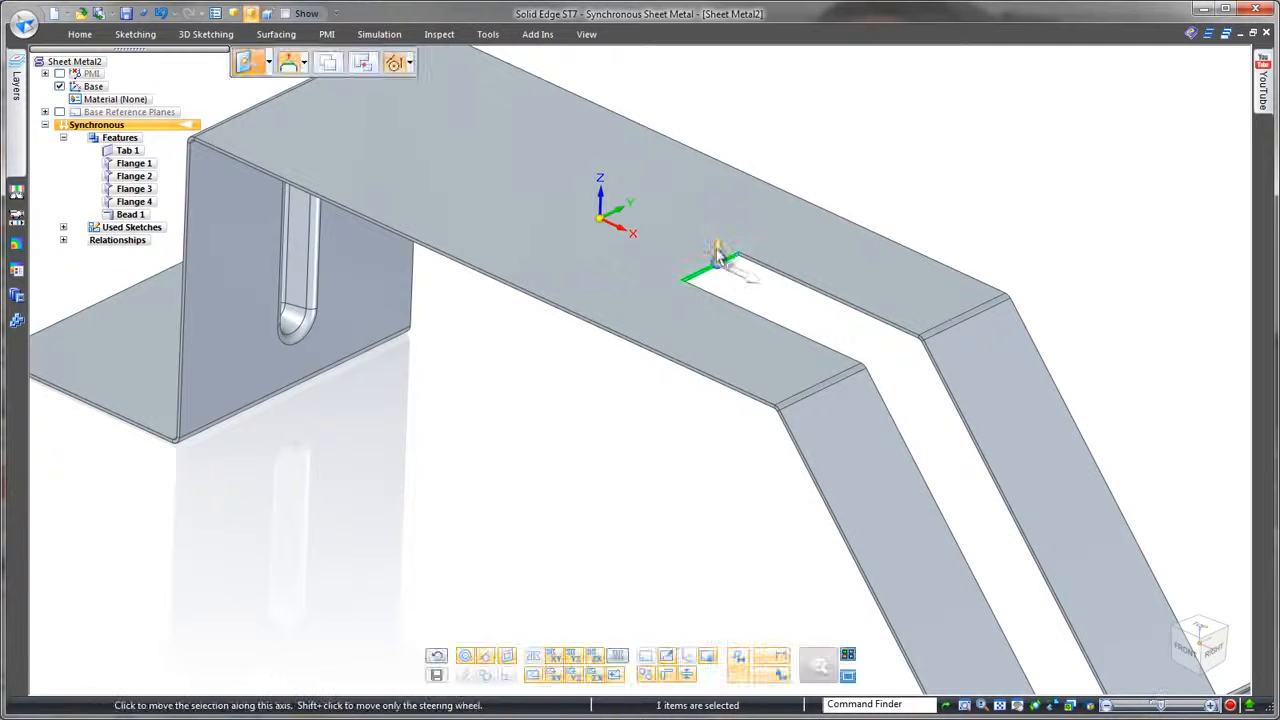
{"action": "left_click", "coordinate": [720, 250]}
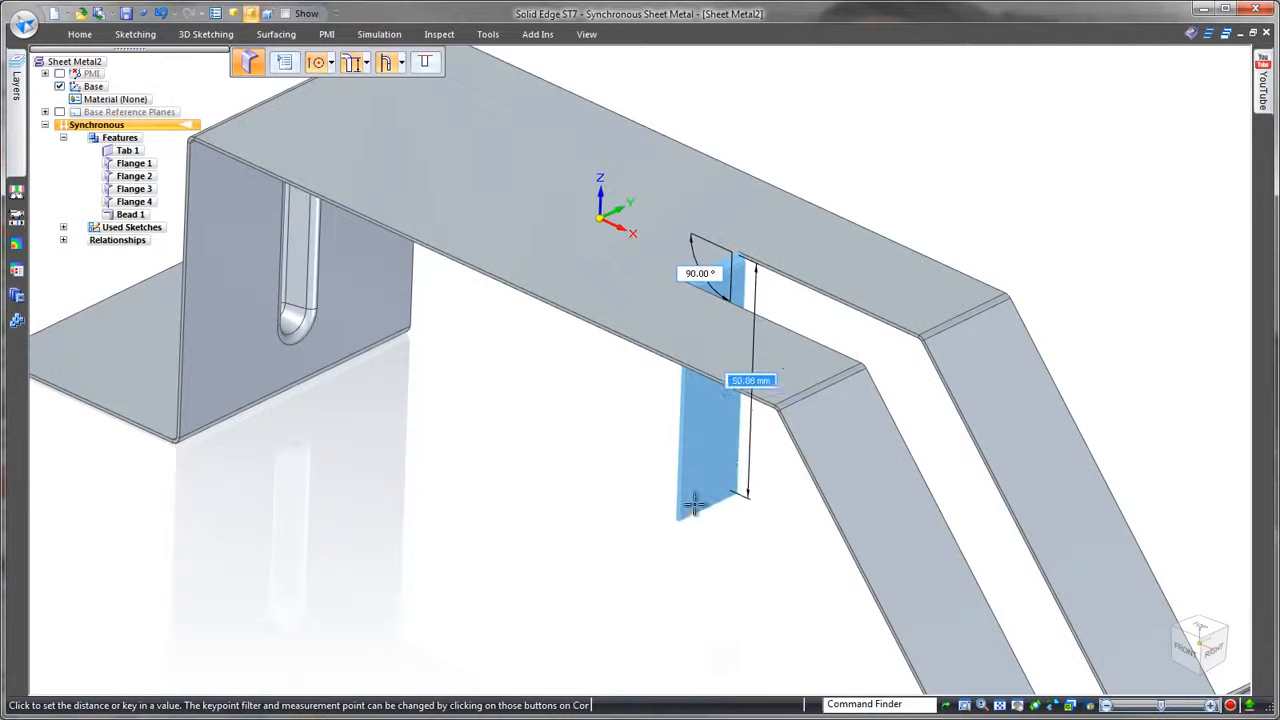
{"action": "left_click", "coordinate": [698, 514]}
Step: Add a short foot flange to the lower edge of the hanging tab, pointing toward the slanted leg
{"action": "left_click", "coordinate": [706, 517]}
{"action": "left_click", "coordinate": [737, 533]}
{"action": "left_click", "coordinate": [766, 541]}
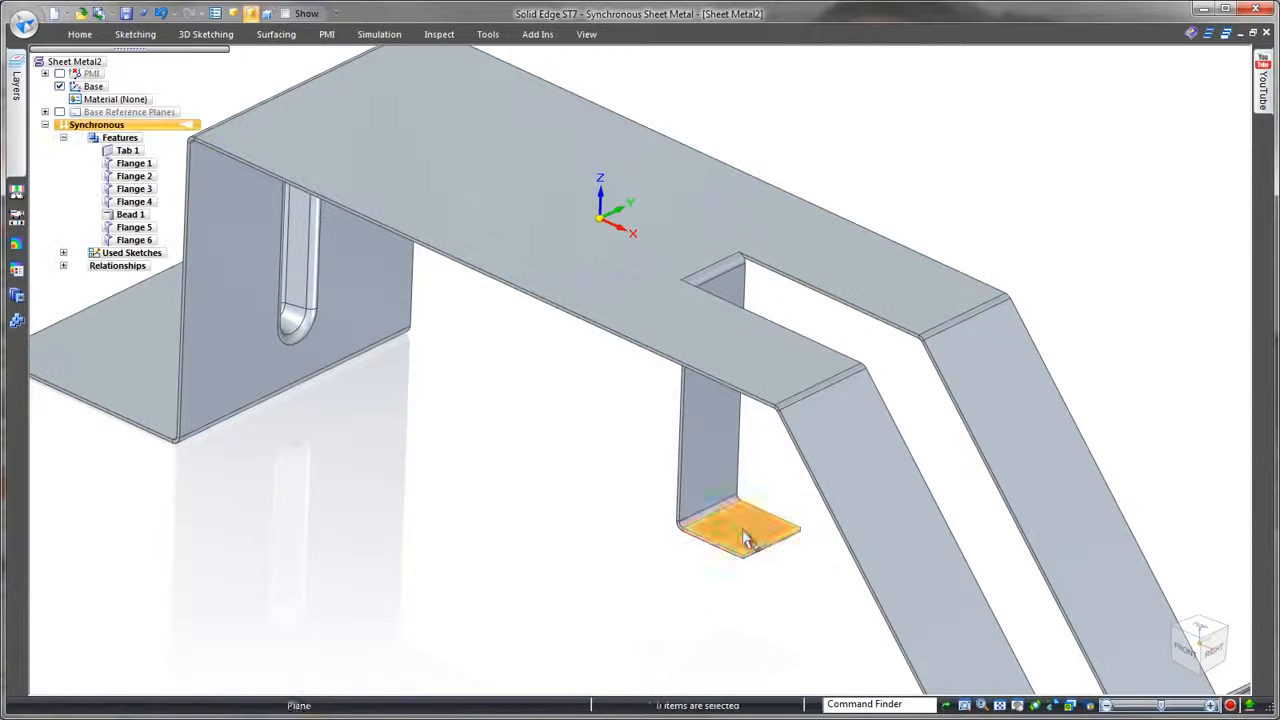
Step: Rotate the hanging tab together with its foot about the tab's upper bend, toward the beaded leg
{"action": "left_click", "coordinate": [740, 525]}
{"action": "left_click", "coordinate": [700, 478], "text": "ctrl"}
{"action": "left_click_drag", "start_coordinate": [743, 533], "coordinate": [715, 293]}
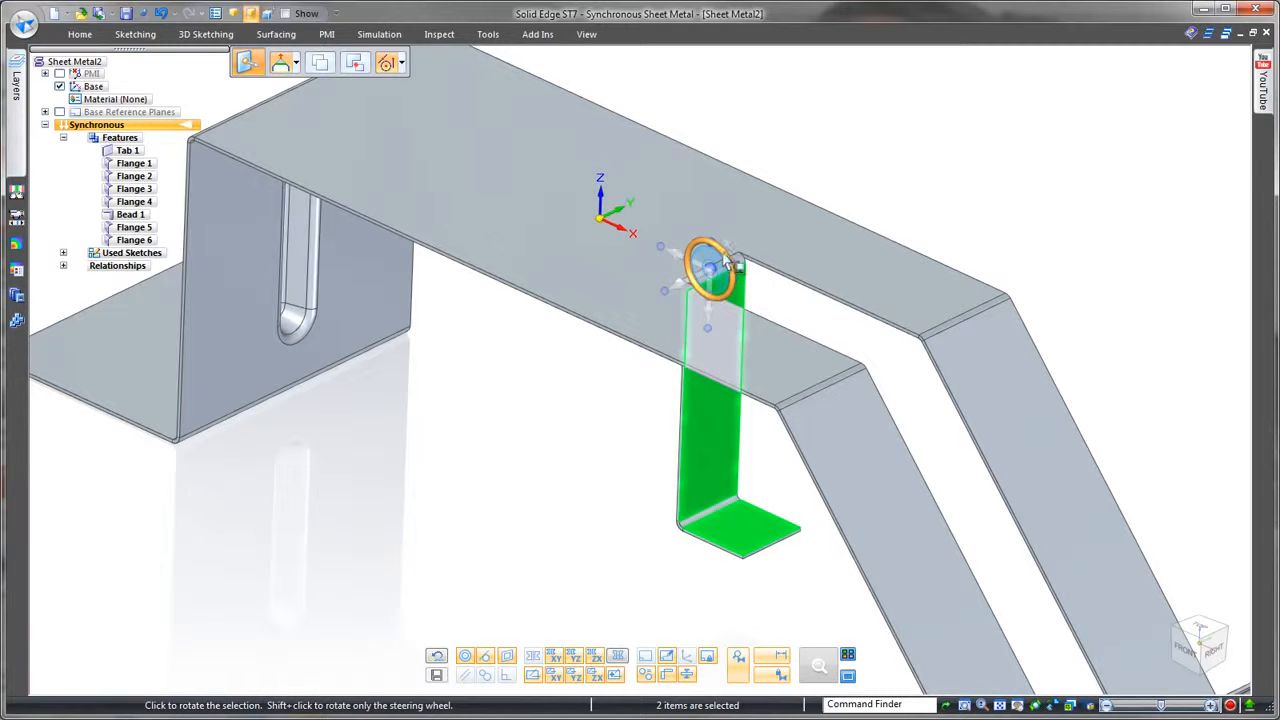
{"action": "left_click", "coordinate": [728, 258]}
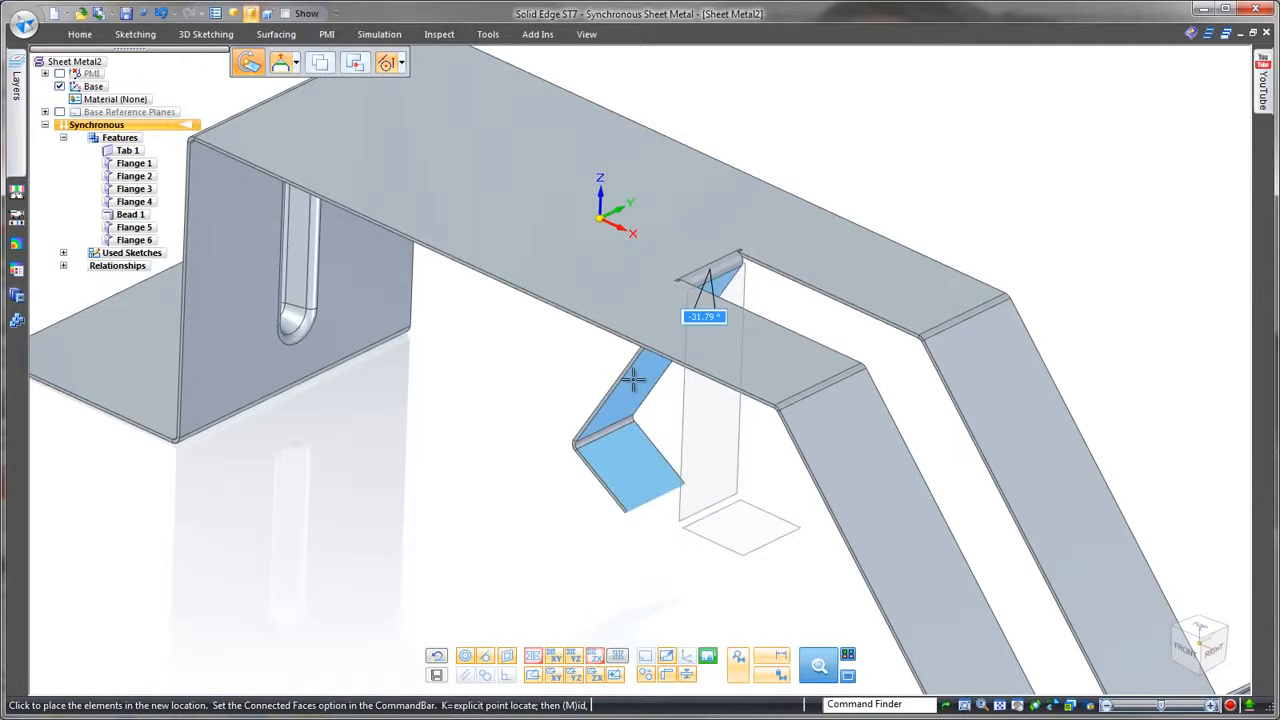
{"action": "left_click", "coordinate": [600, 376]}
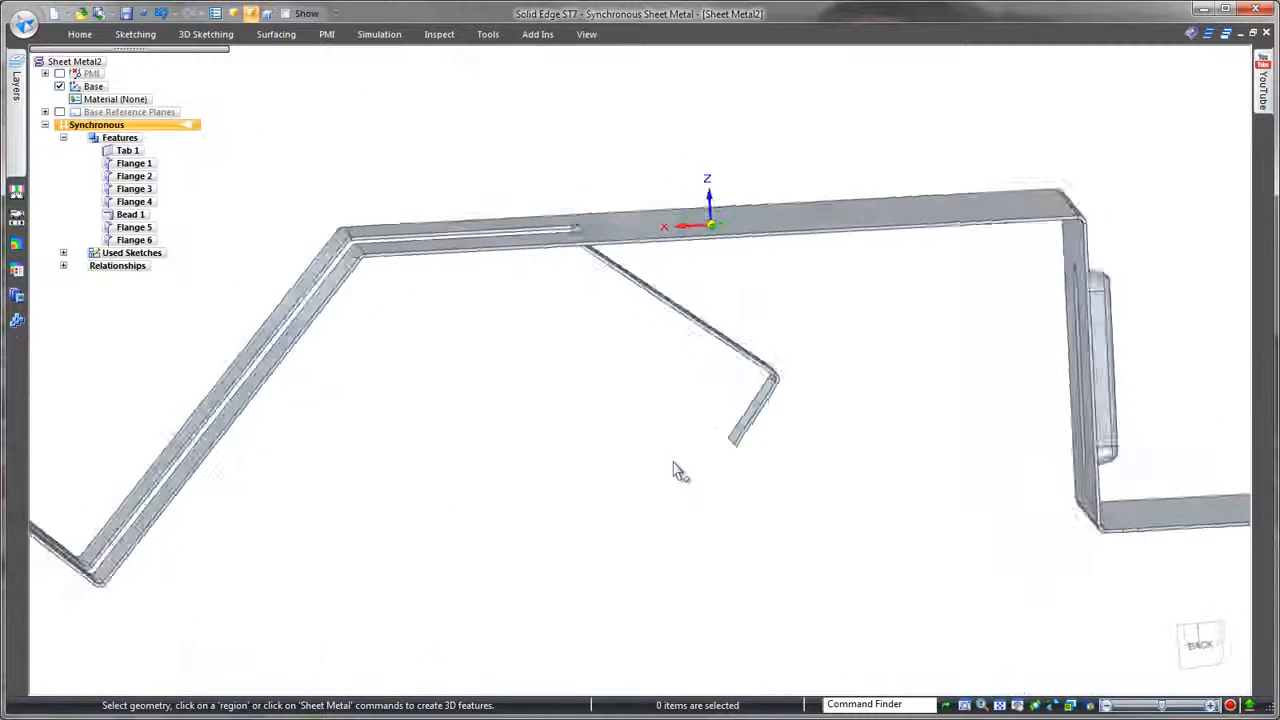
Step: Add a partial 90° flange about 45 mm deep, downward from the top plate's long side edge near the beaded leg
{"action": "left_click", "coordinate": [826, 312]}
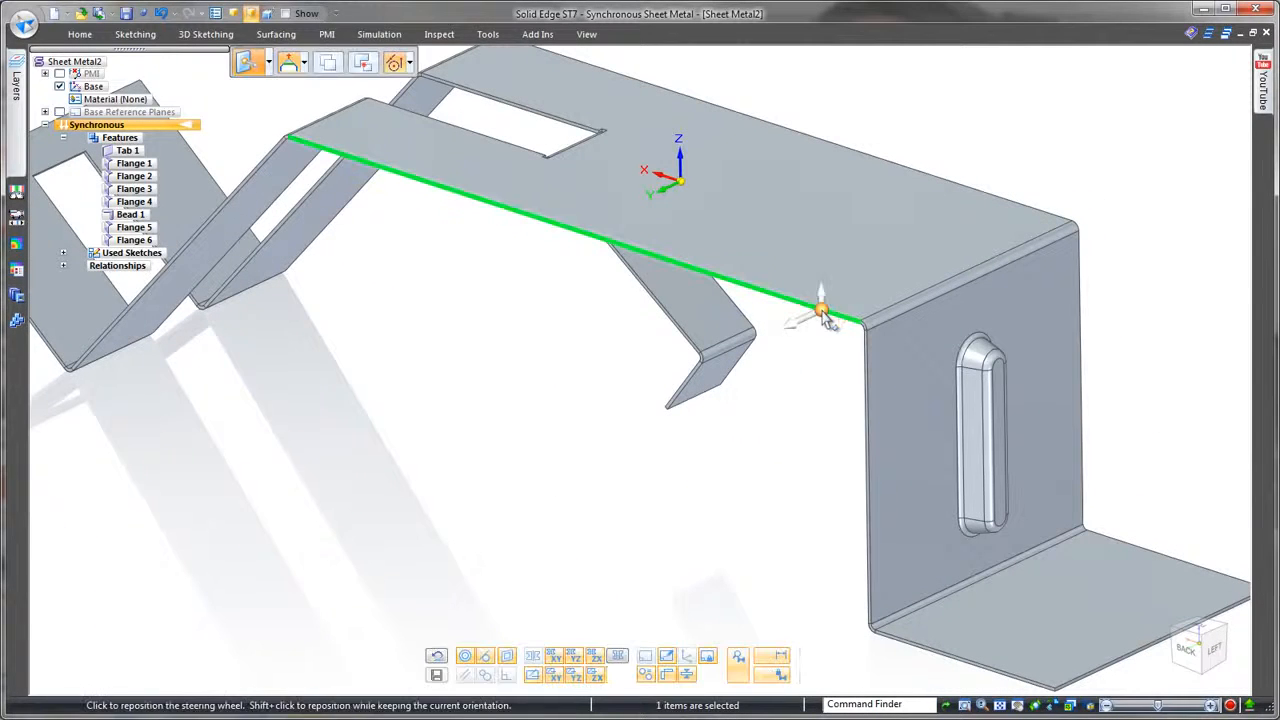
{"action": "left_click", "coordinate": [820, 282]}
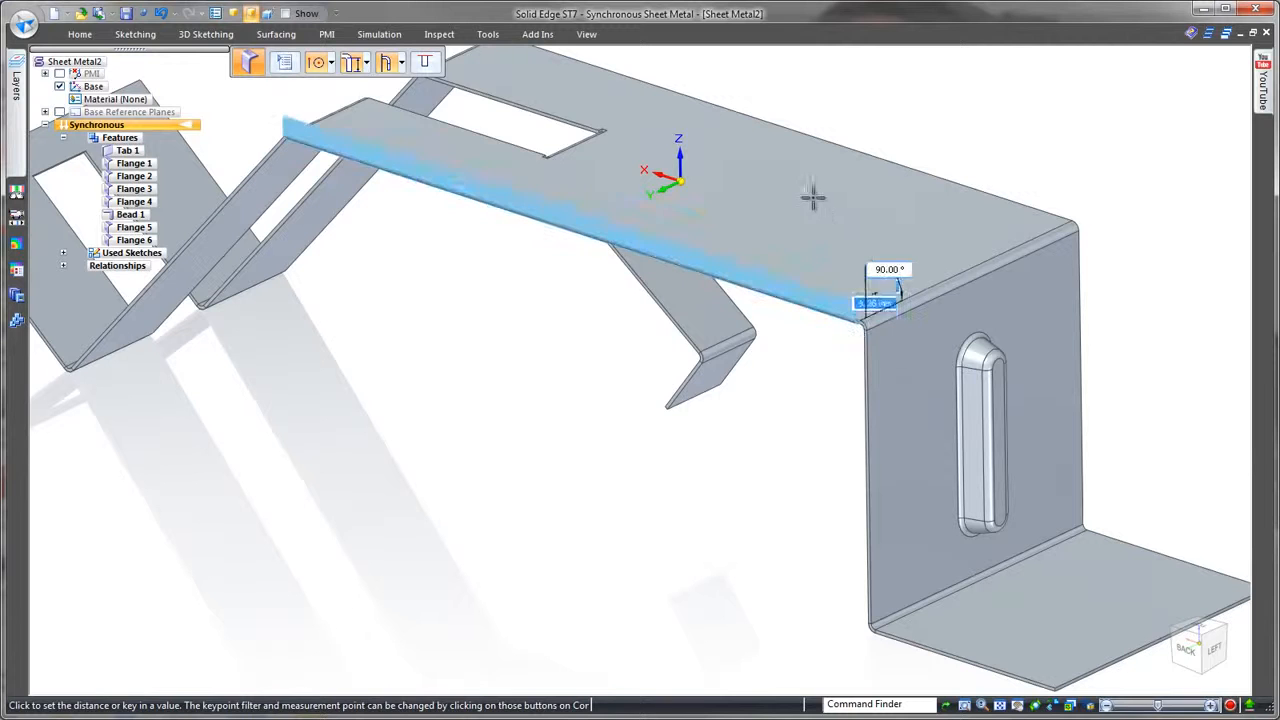
{"action": "left_click", "coordinate": [401, 62]}
{"action": "left_click", "coordinate": [440, 83]}
{"action": "left_click", "coordinate": [424, 62]}
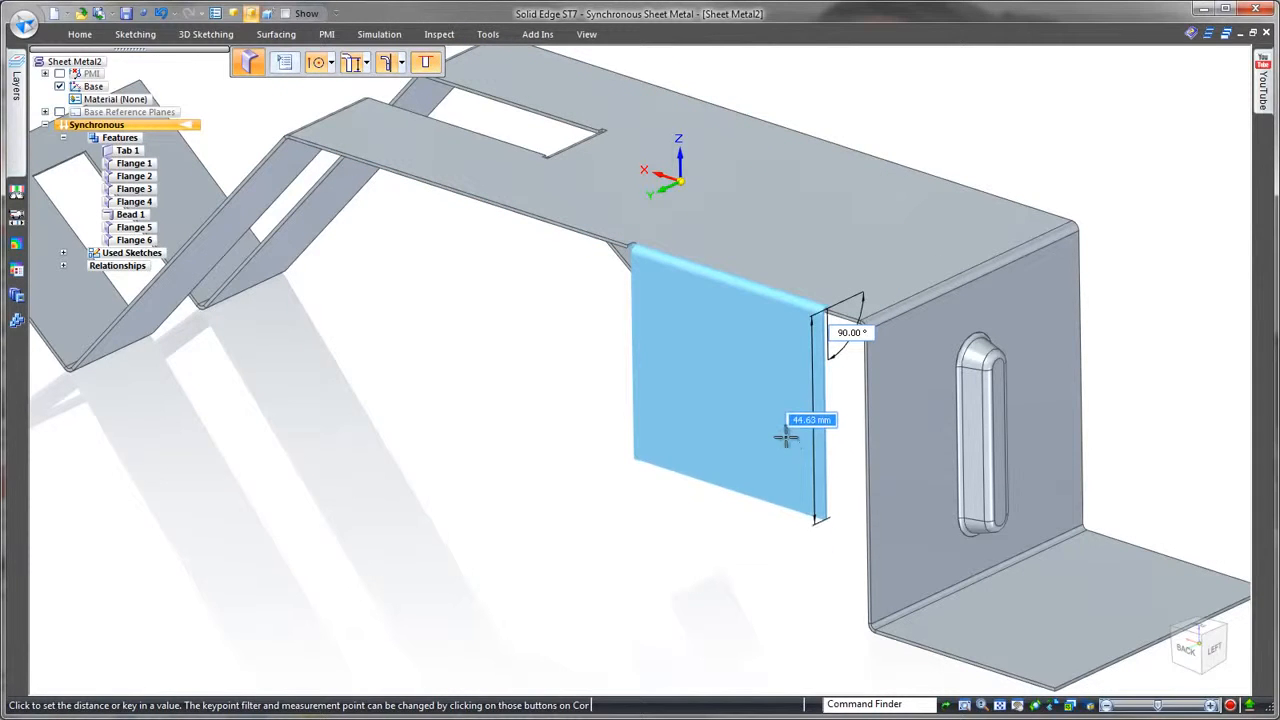
{"action": "left_click", "coordinate": [786, 432]}
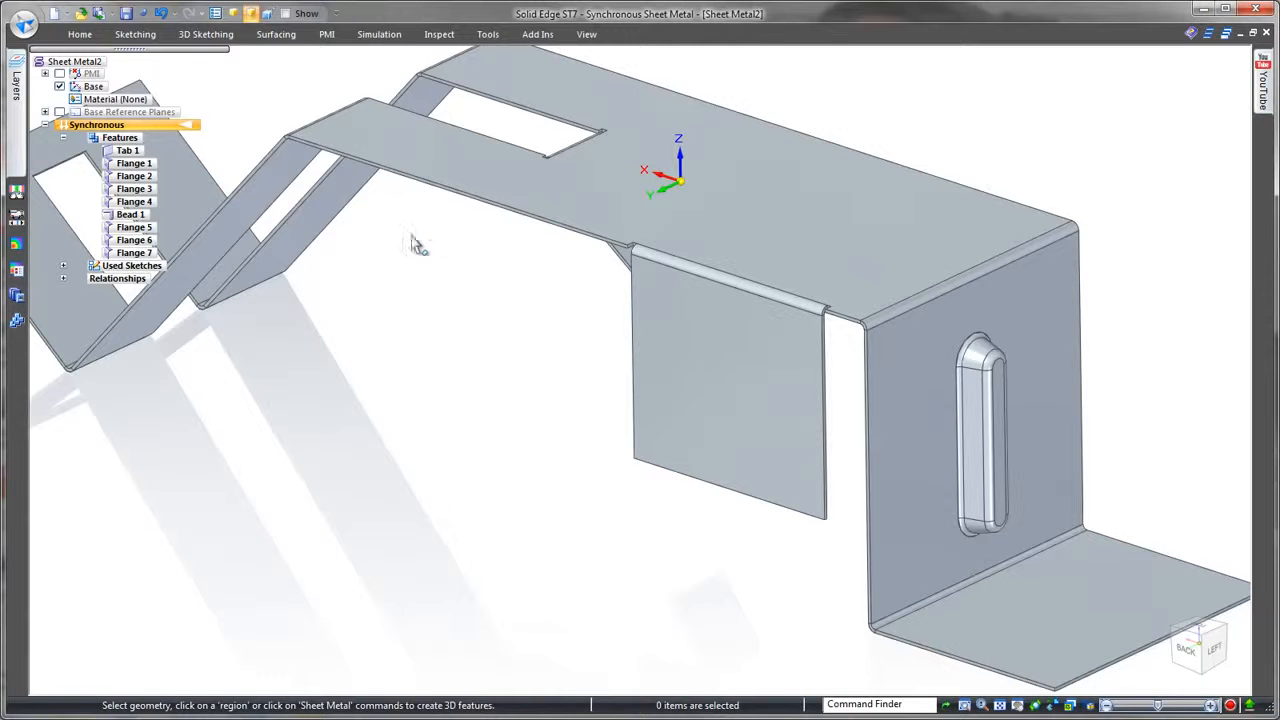
Step: Add a partial 90° flange about 39 mm high, upward from the same side edge near the slanted leg
{"action": "left_click", "coordinate": [386, 174]}
{"action": "left_click", "coordinate": [386, 166]}
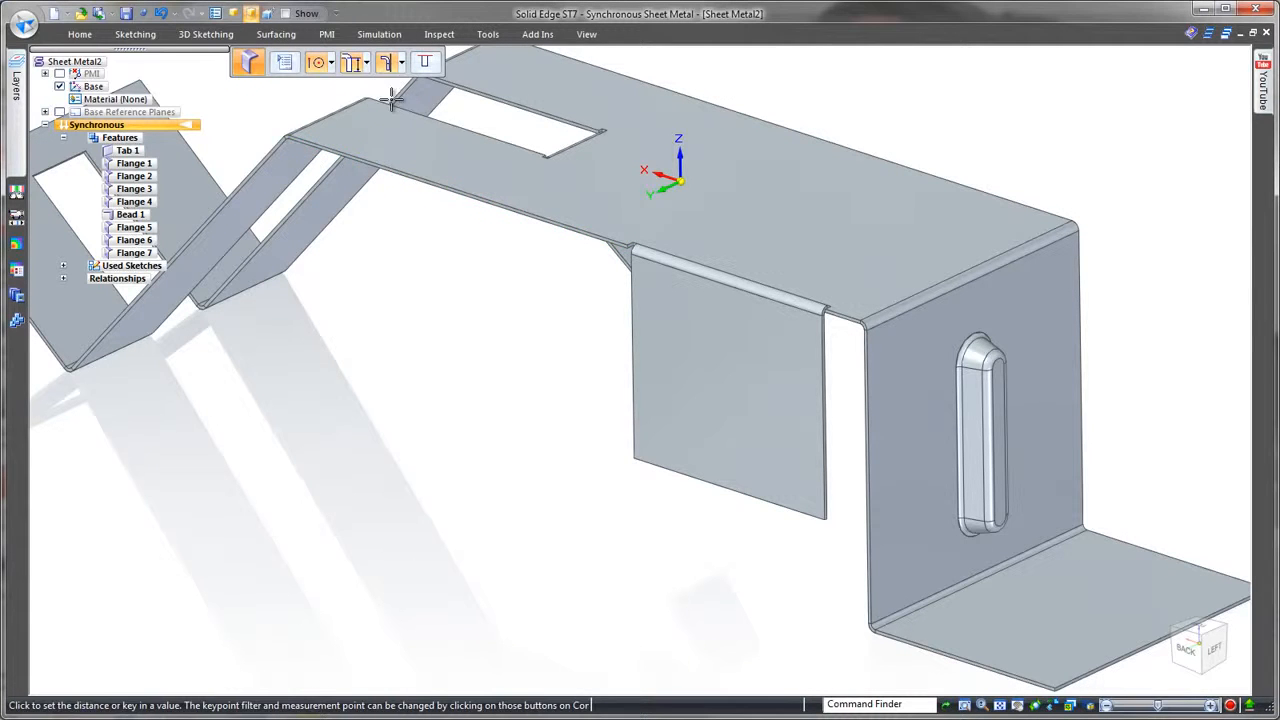
{"action": "left_click", "coordinate": [427, 69]}
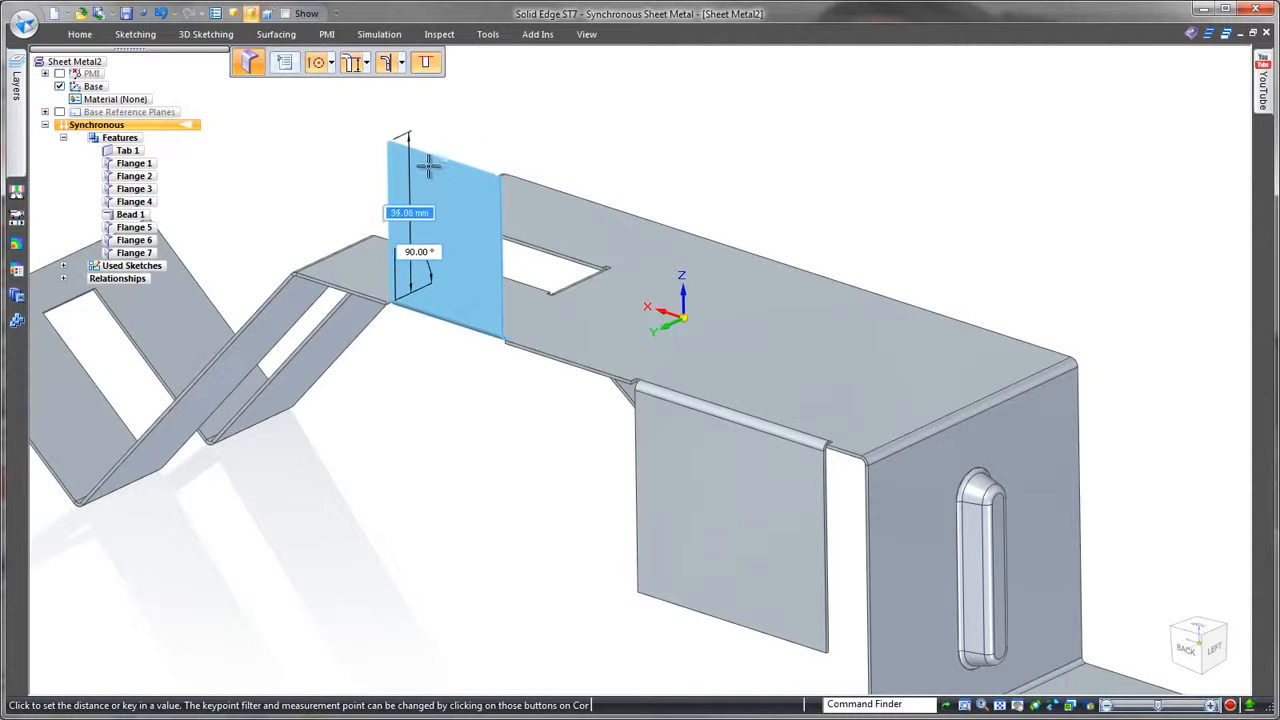
{"action": "left_click", "coordinate": [431, 169]}
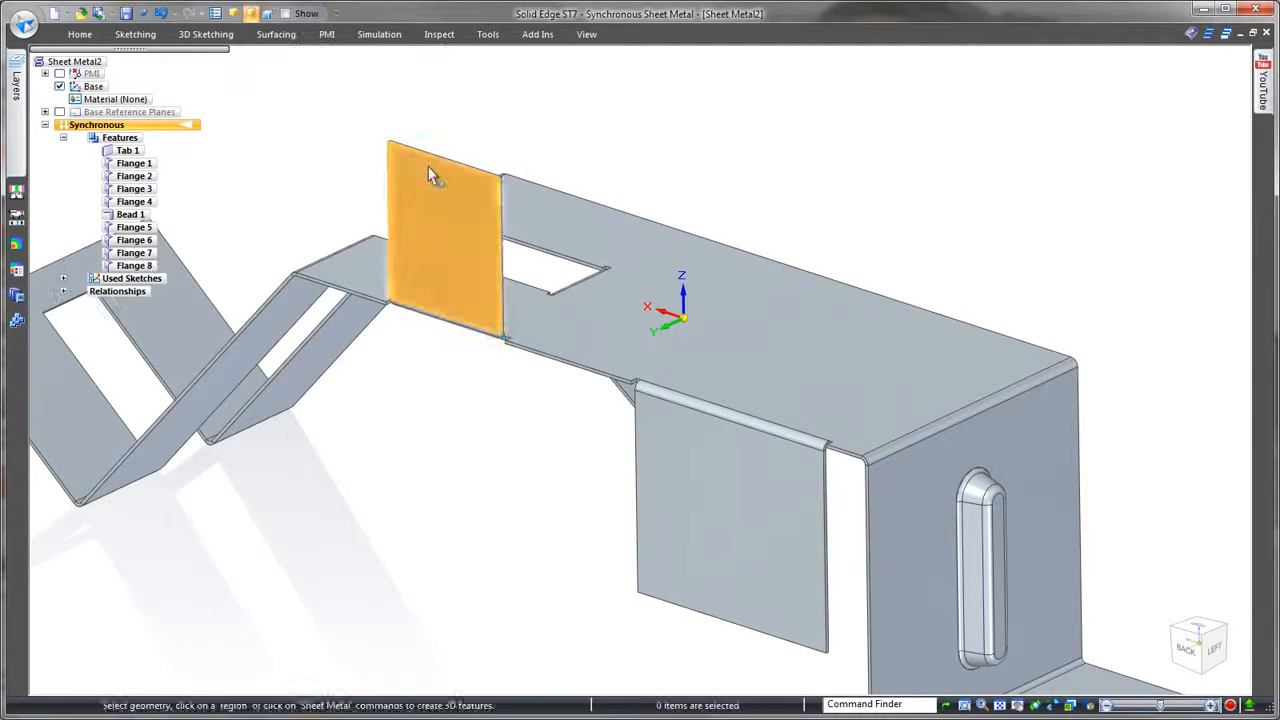
Step: Mirror the upright partial flange to the opposite side edge of the top plate
{"action": "left_click", "coordinate": [152, 266]}
{"action": "left_click", "coordinate": [80, 35]}
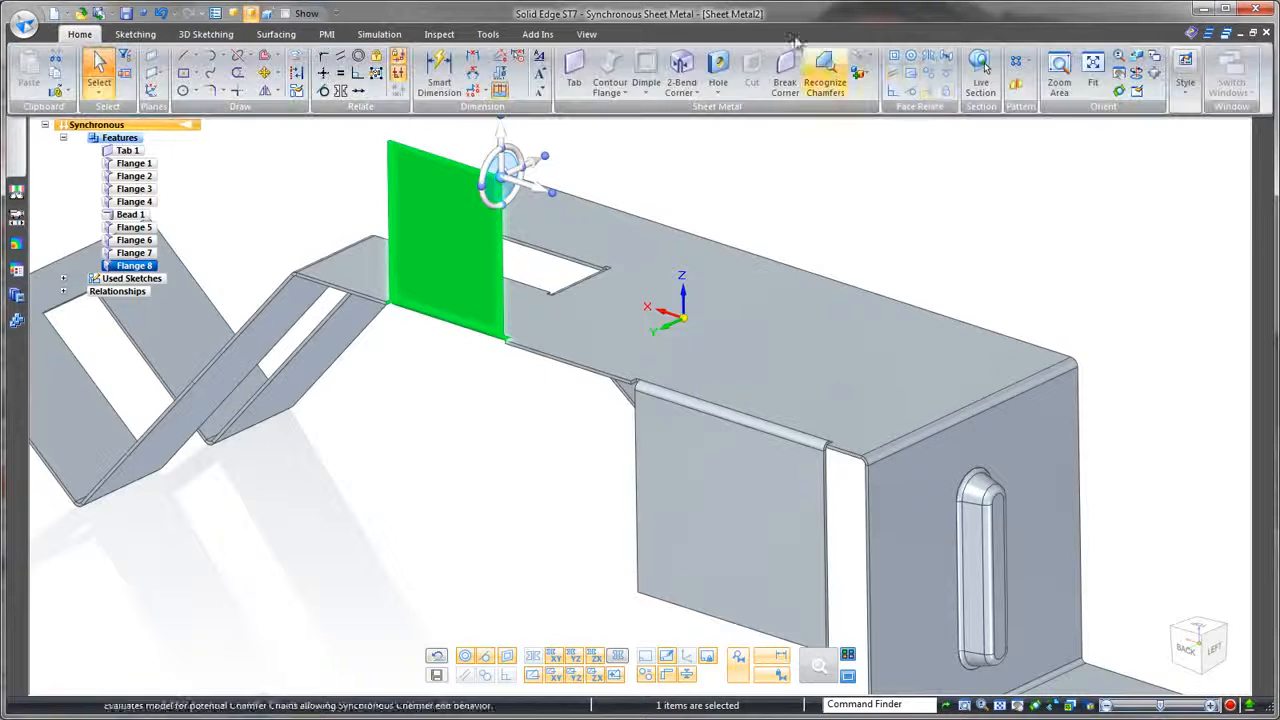
{"action": "left_click", "coordinate": [1019, 68]}
{"action": "left_click", "coordinate": [658, 262]}
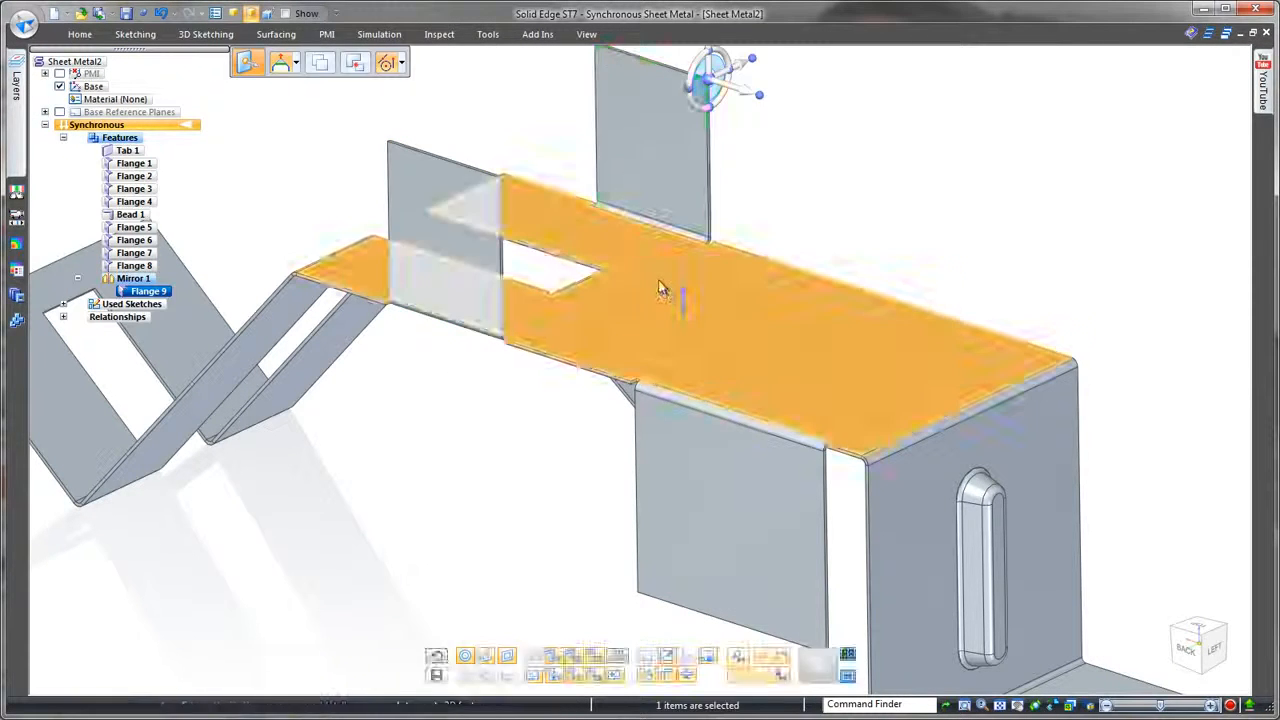
{"action": "left_click", "coordinate": [830, 195]}
Step: Rotate the top plate's face slightly upward about its bend with the beaded leg, working in the front view
{"action": "middle_click_drag", "start_coordinate": [830, 200], "coordinate": [540, 345]}
{"action": "left_click", "coordinate": [543, 258]}
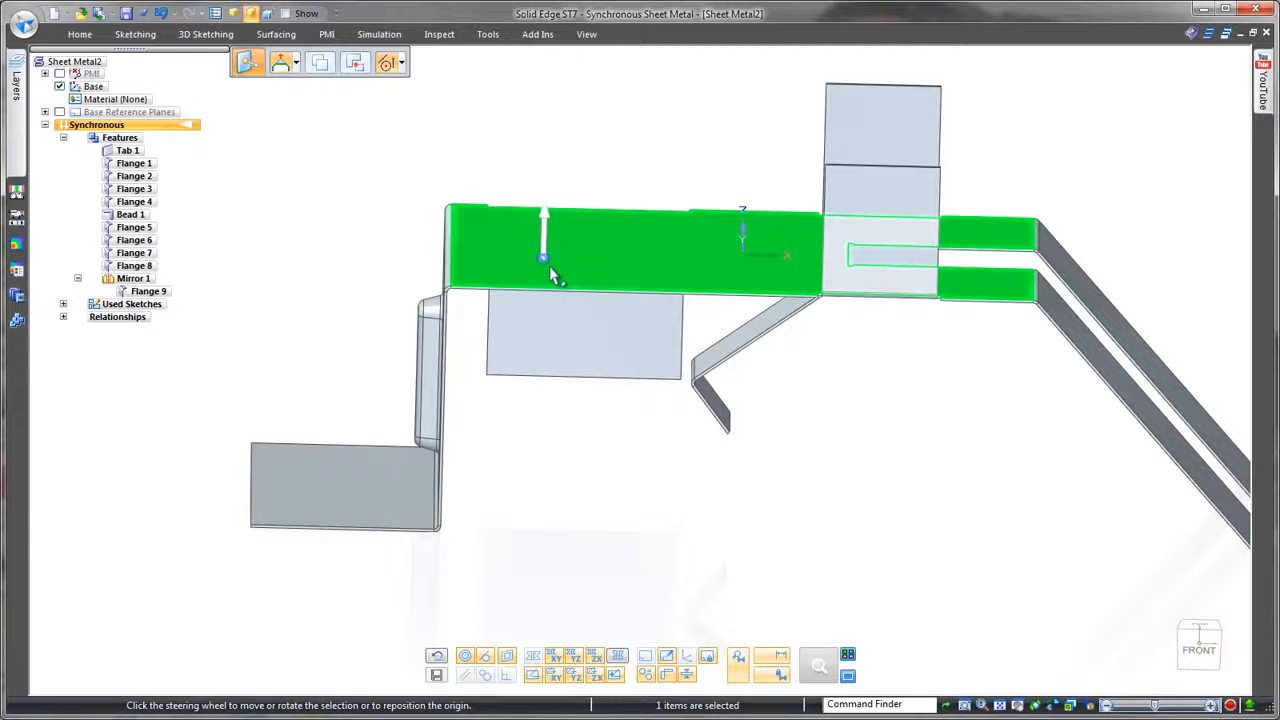
{"action": "left_click", "coordinate": [546, 262]}
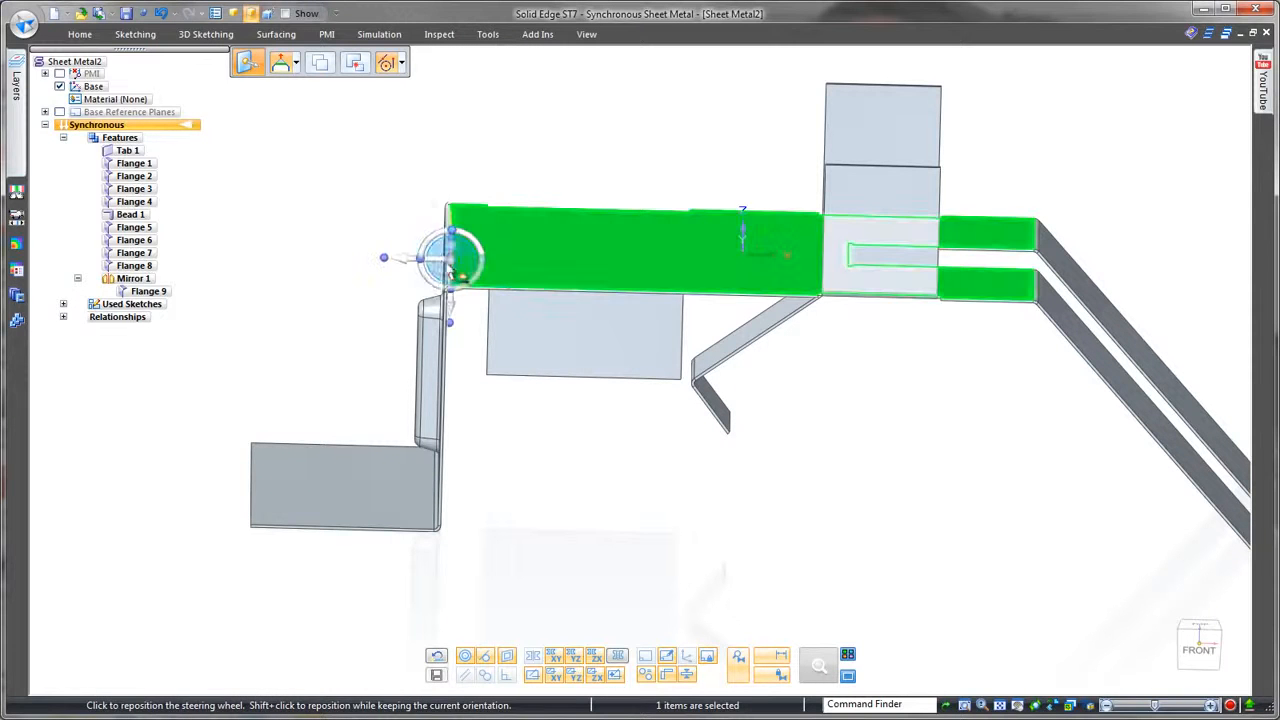
{"action": "left_click", "coordinate": [1210, 658]}
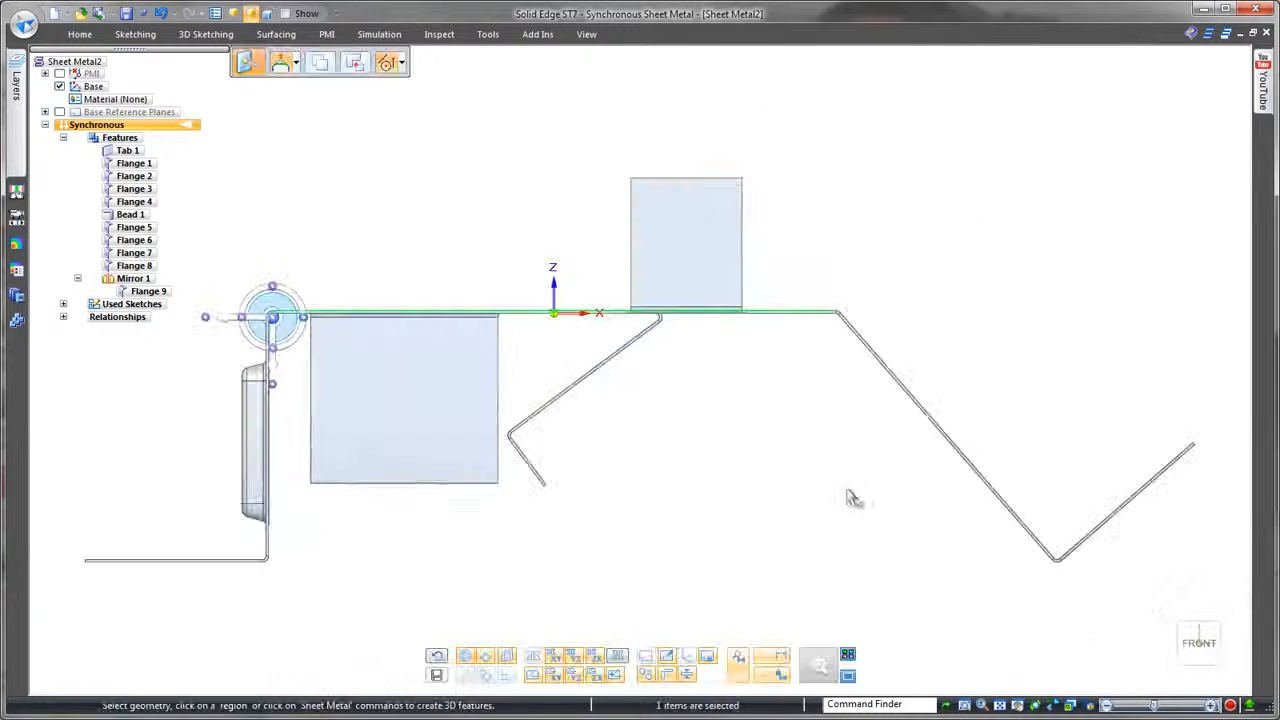
{"action": "left_click", "coordinate": [298, 337]}
{"action": "left_click", "coordinate": [546, 287]}
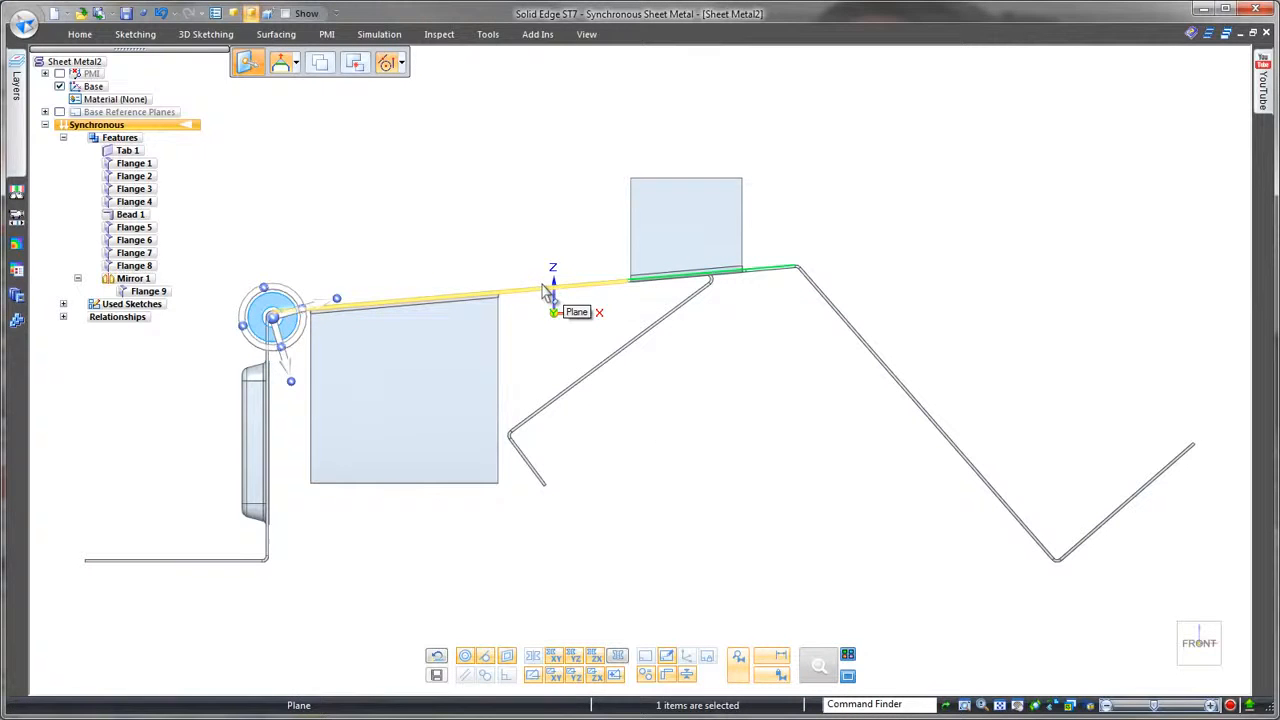
{"action": "left_click", "coordinate": [538, 262]}
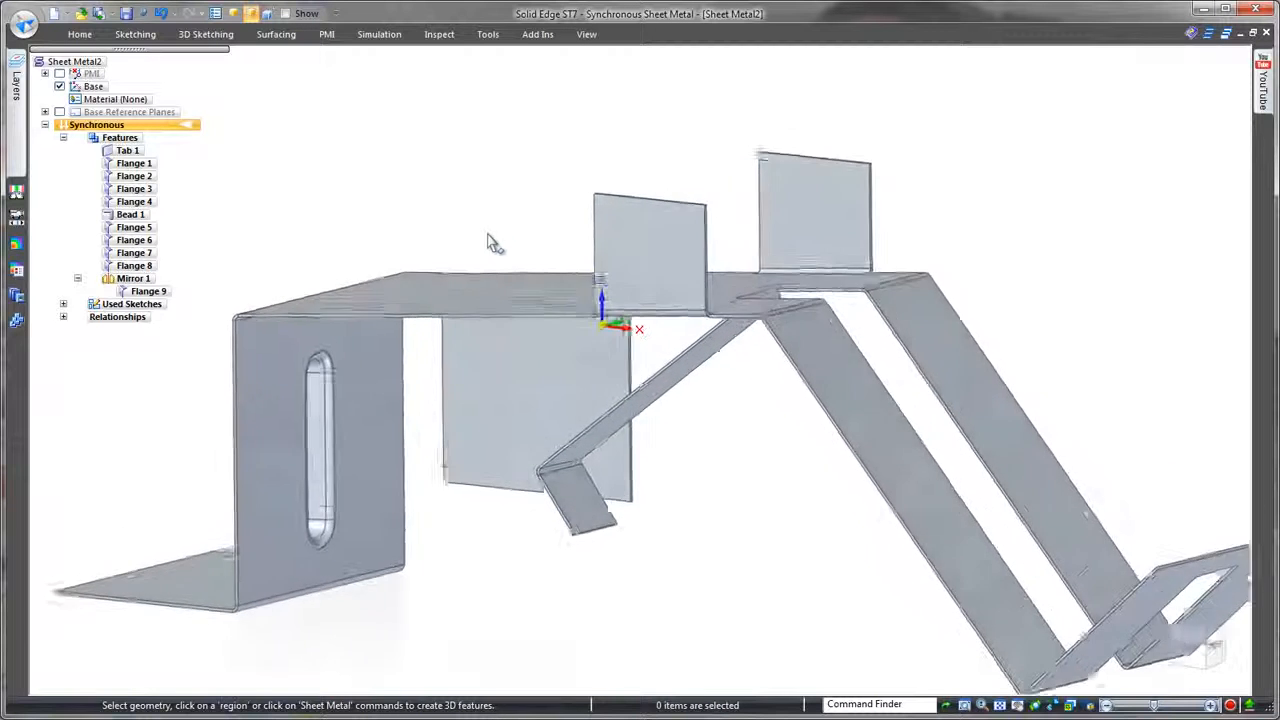
Step: Break the Mirror 1 feature so the mirrored flange becomes an independent flange
{"action": "left_click", "coordinate": [142, 283]}
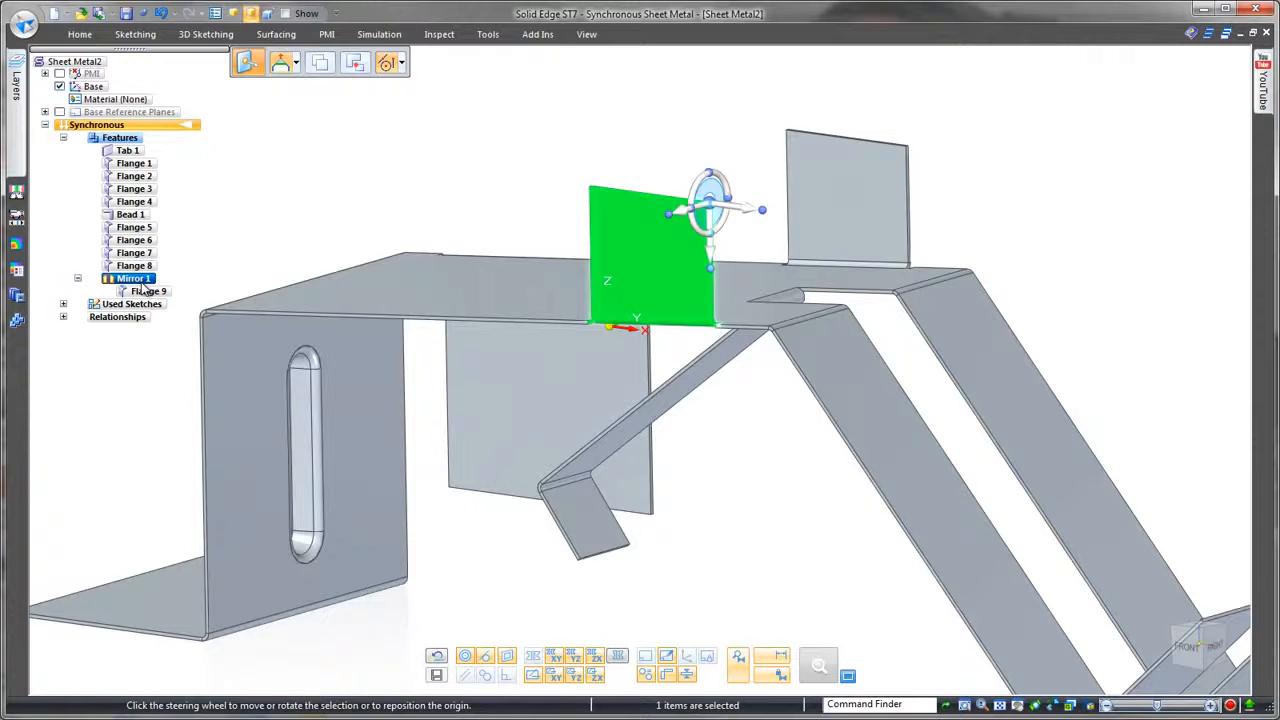
{"action": "right_click", "coordinate": [144, 287]}
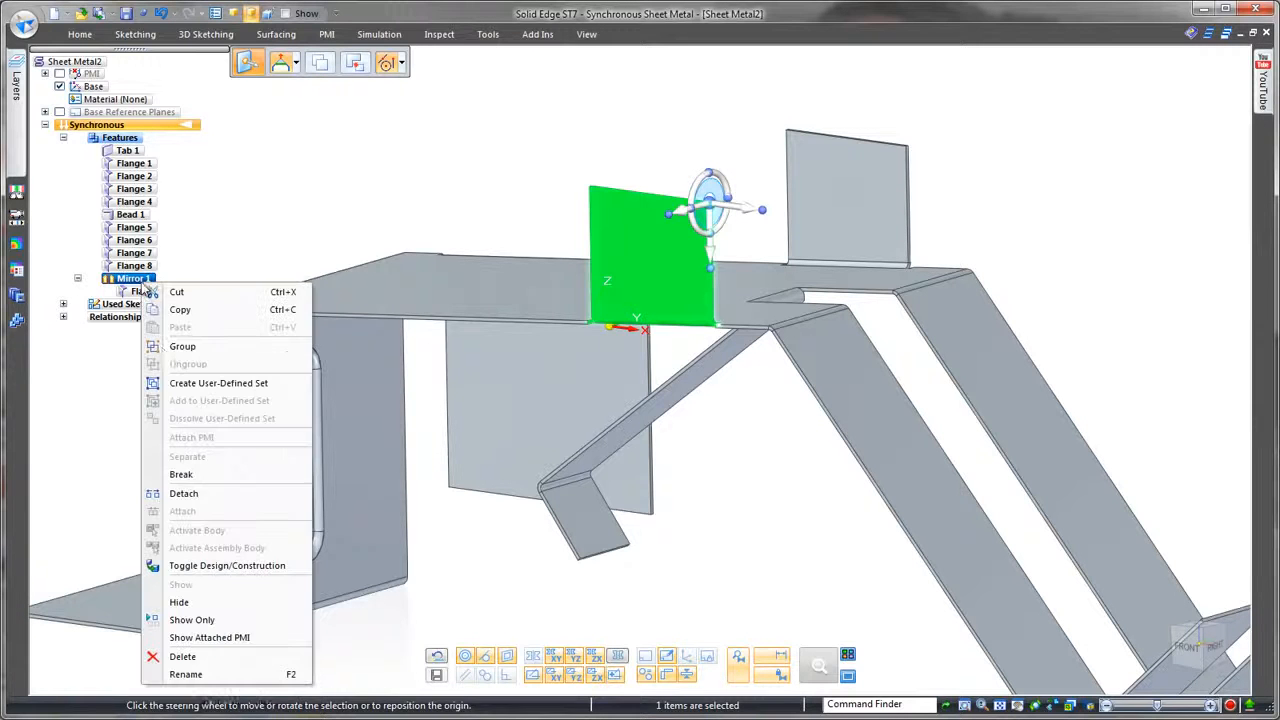
{"action": "left_click", "coordinate": [184, 494]}
Step: Sketch a short line parallel to the bend on the face of the mirrored upright flange
{"action": "scroll", "coordinate": [526, 177], "scroll_direction": "up", "scroll_amount": 3}
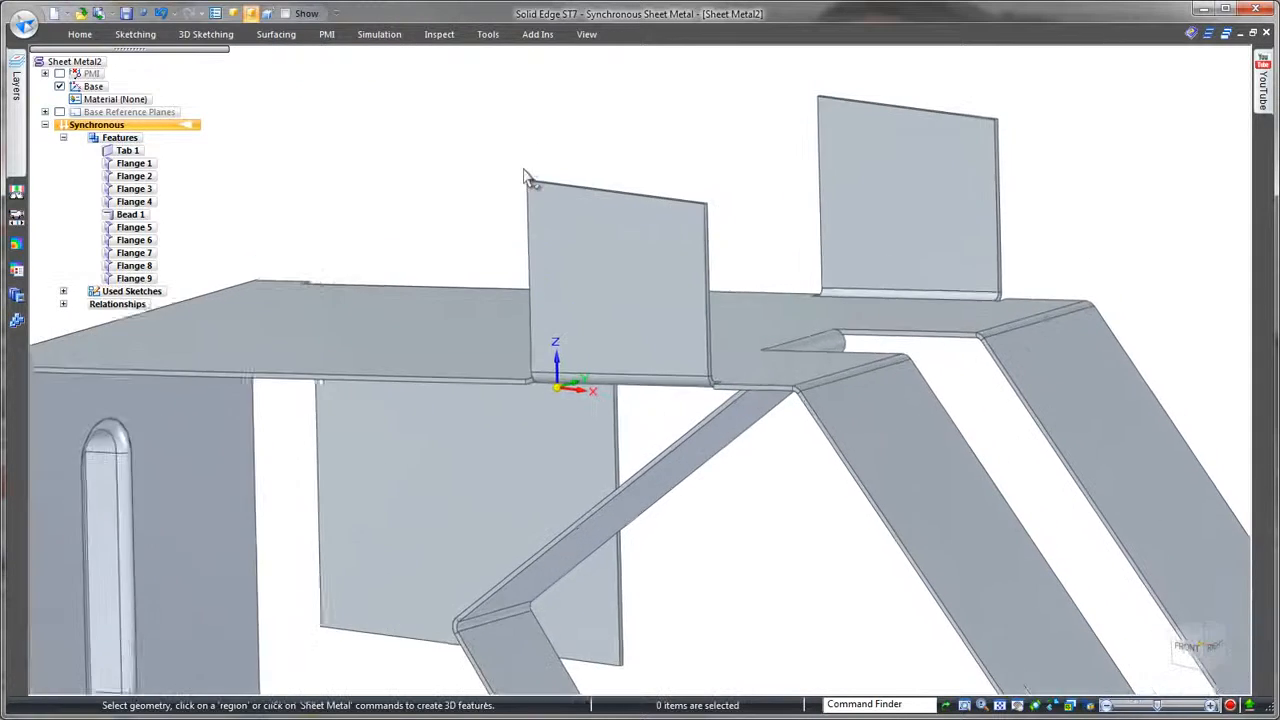
{"action": "right_click", "coordinate": [466, 160]}
{"action": "left_click", "coordinate": [498, 168]}
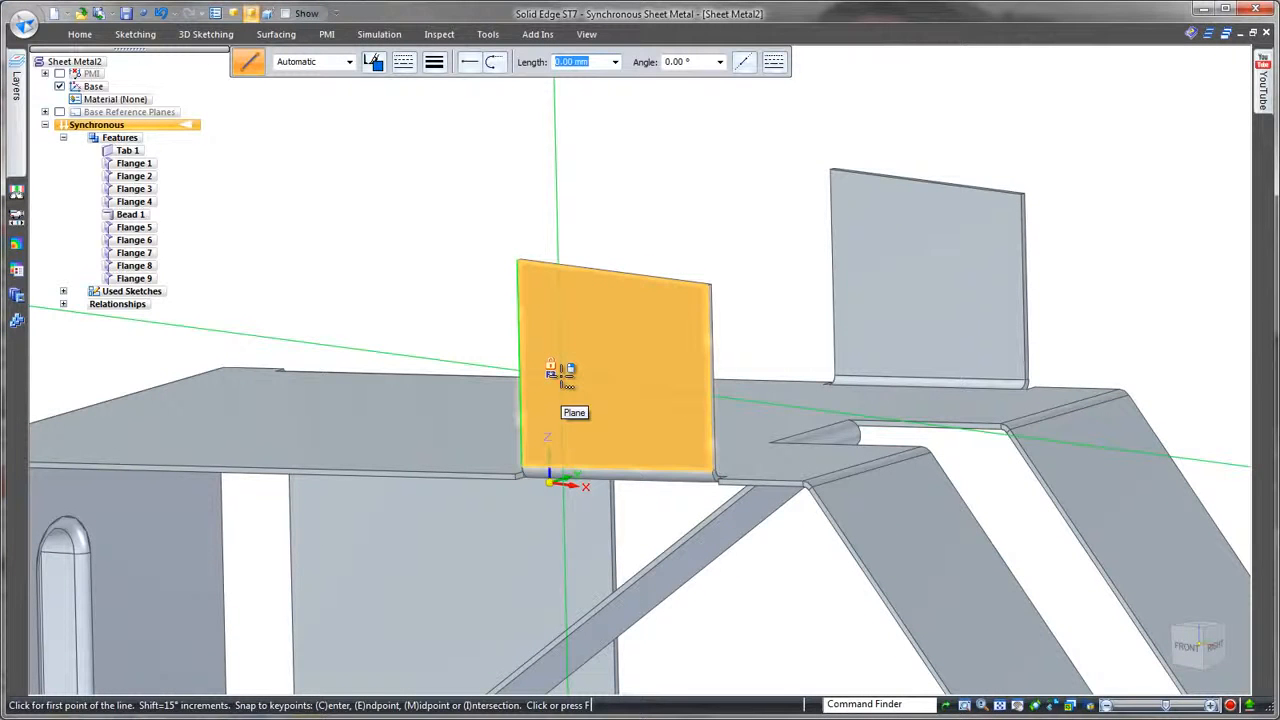
{"action": "left_click", "coordinate": [561, 385]}
{"action": "left_click", "coordinate": [649, 392]}
{"action": "key", "text": "Escape"}
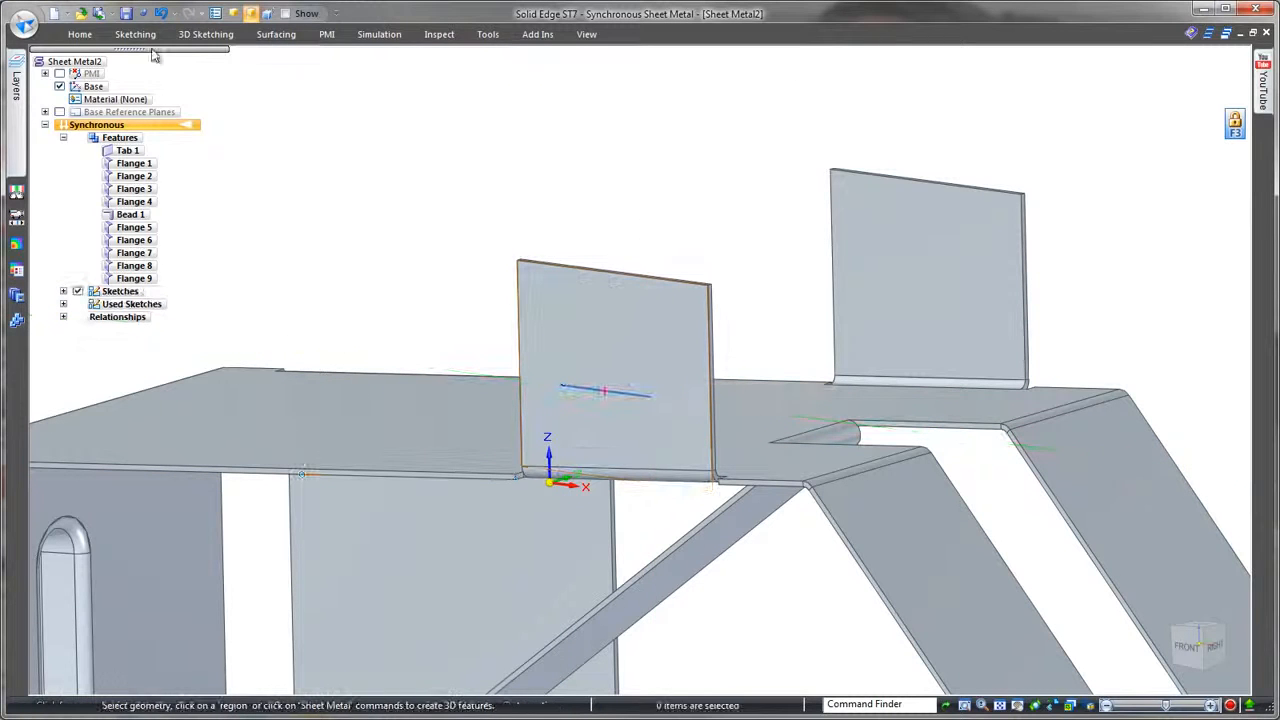
Step: Jog the mirrored upright flange along the sketched line, offsetting its upper part inward over the top plate
{"action": "left_click", "coordinate": [79, 34]}
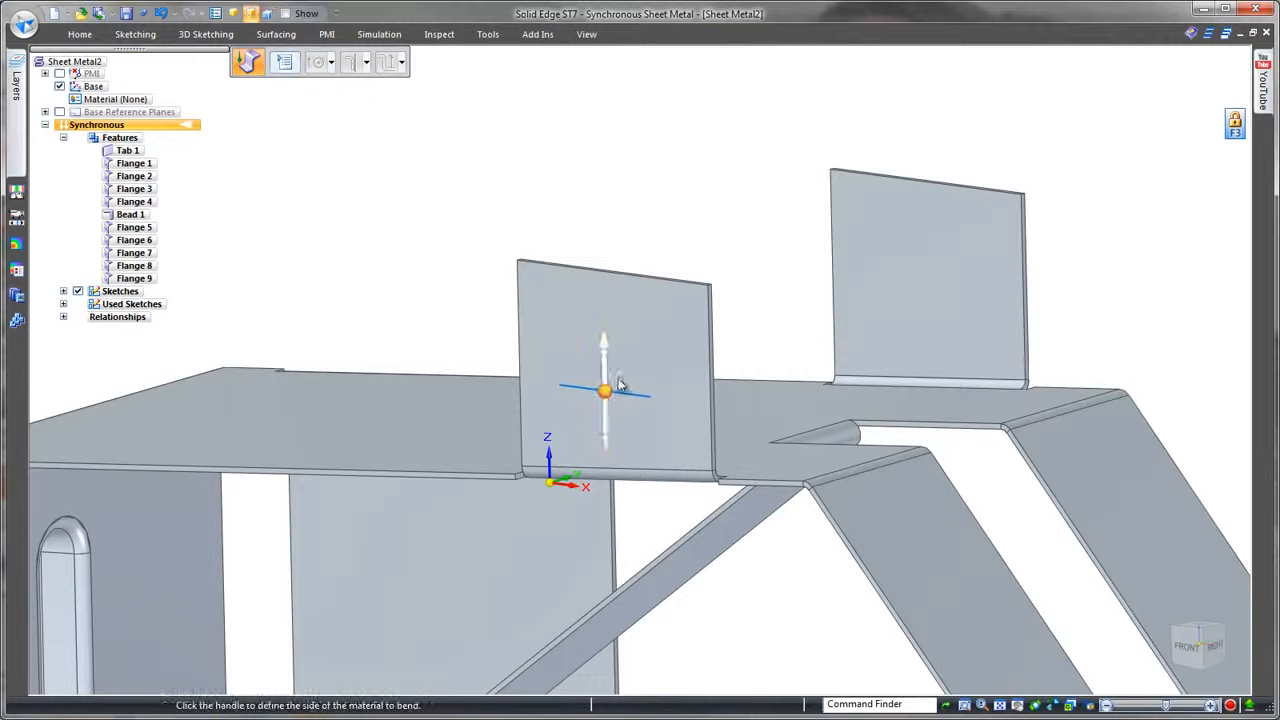
{"action": "left_click", "coordinate": [605, 350]}
{"action": "left_click", "coordinate": [800, 169]}
Step: Lock sketching to the slanted tab's face and draw a short line about 7.7 mm long parallel to the foot's bend
{"action": "middle_click_drag", "start_coordinate": [705, 162], "coordinate": [820, 388]}
{"action": "right_click_drag", "start_coordinate": [834, 376], "coordinate": [868, 374]}
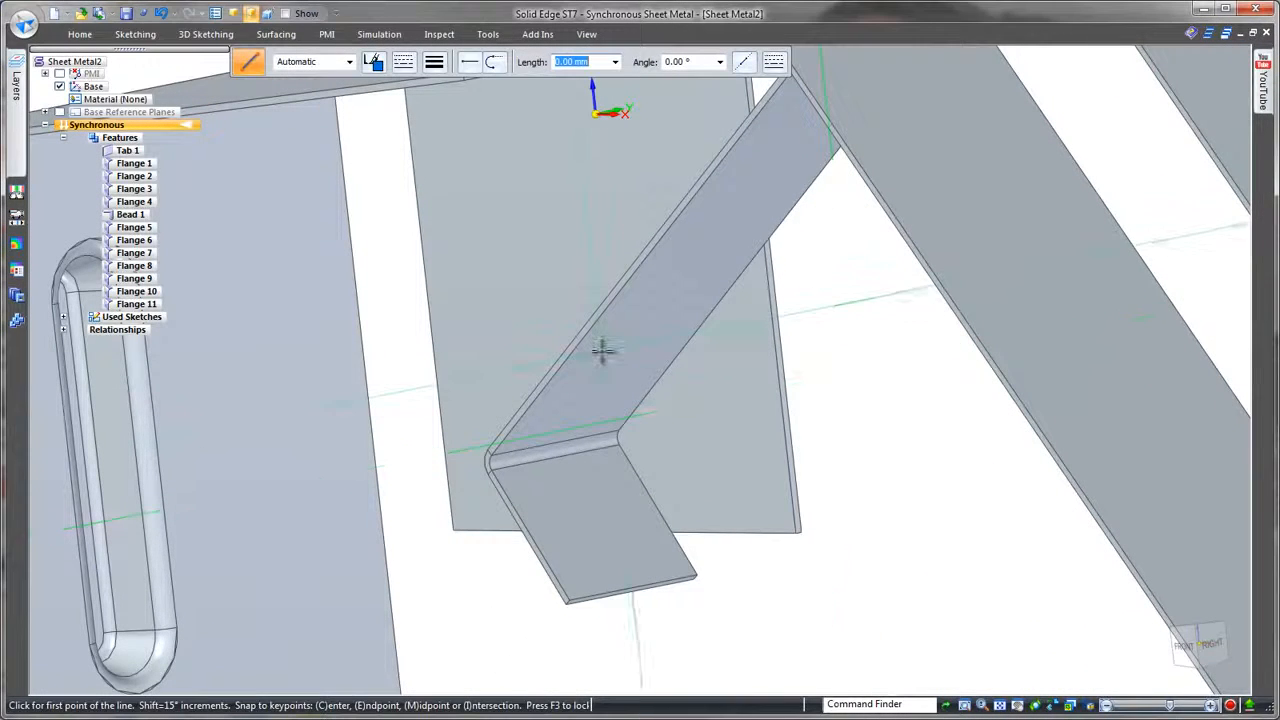
{"action": "key", "text": "F3"}
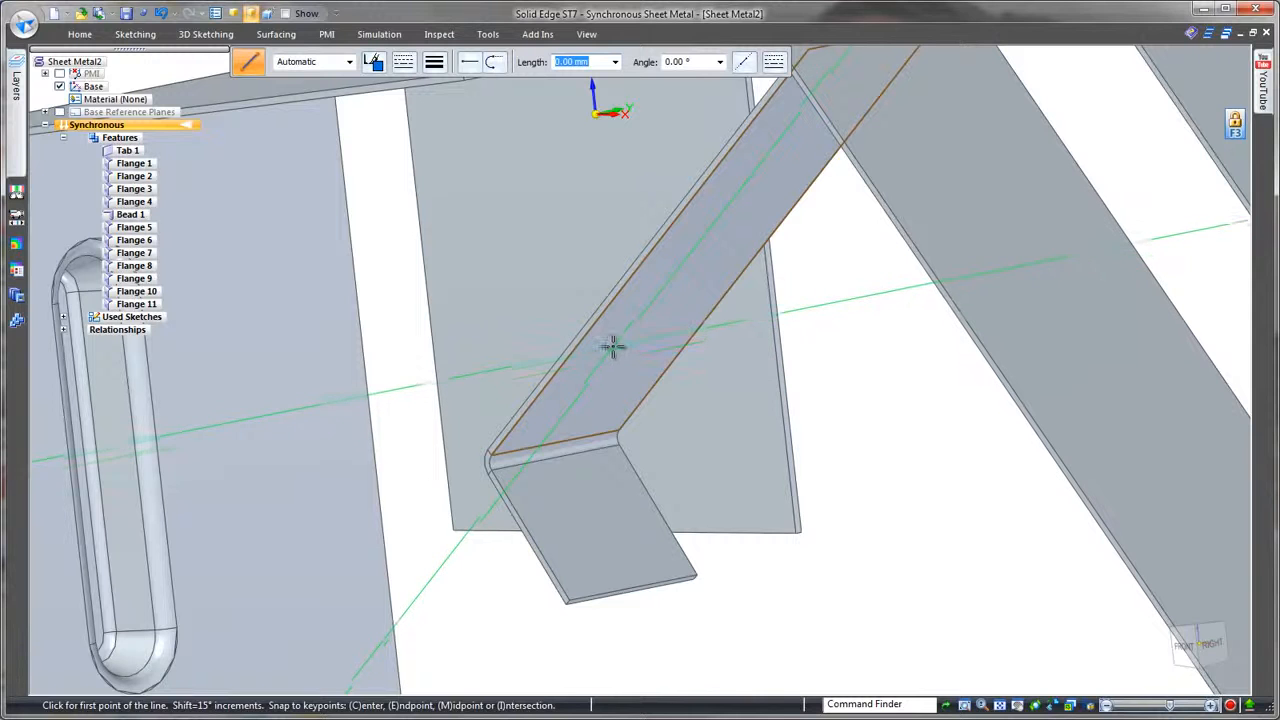
{"action": "left_click", "coordinate": [612, 347]}
{"action": "left_click", "coordinate": [672, 336]}
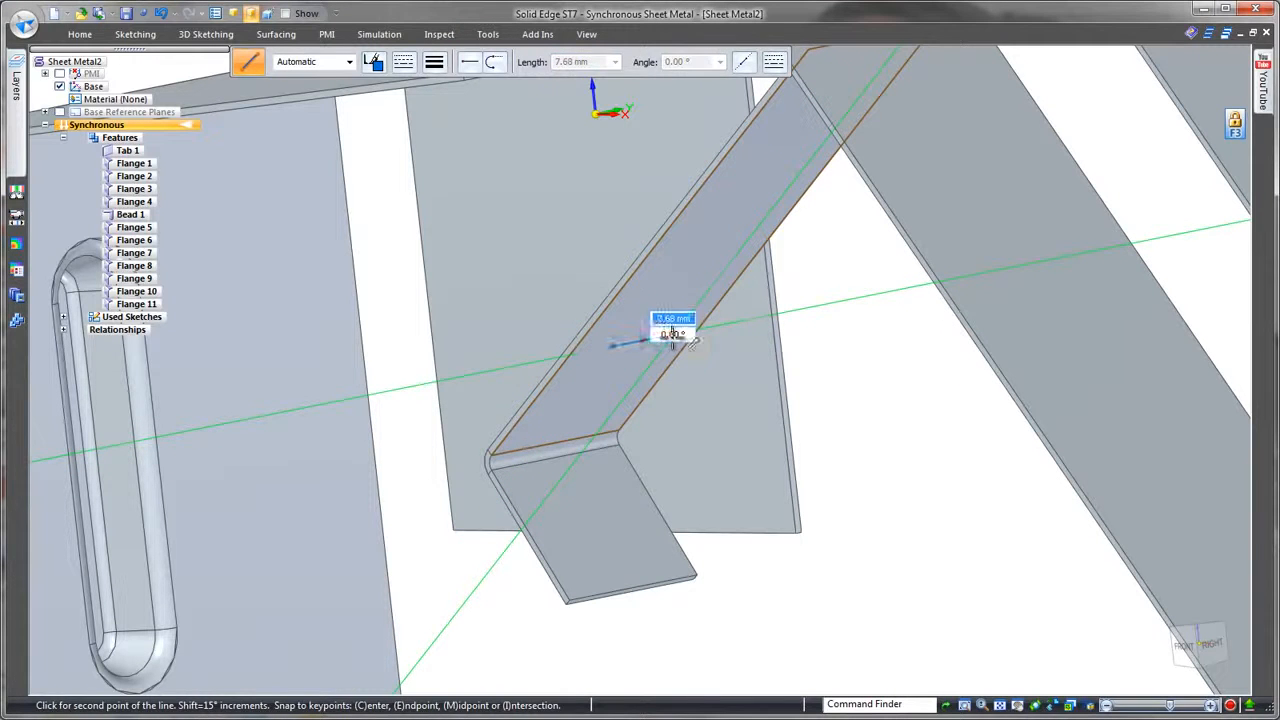
{"action": "key", "text": "Escape"}
Step: Jog the slanted tab along its sketched line with an offset of about 10.5 mm toward the beaded leg
{"action": "left_click", "coordinate": [80, 34]}
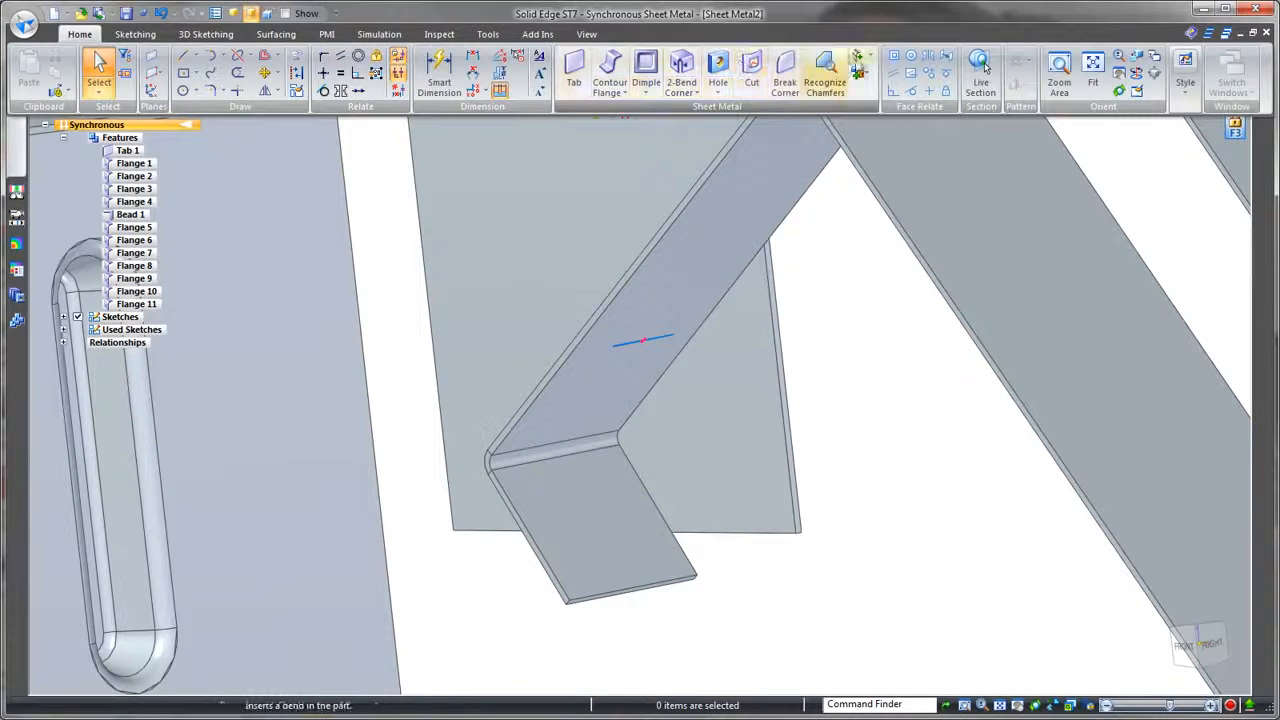
{"action": "left_click", "coordinate": [869, 55]}
{"action": "left_click", "coordinate": [869, 95]}
{"action": "left_click", "coordinate": [623, 346]}
{"action": "left_click", "coordinate": [619, 369]}
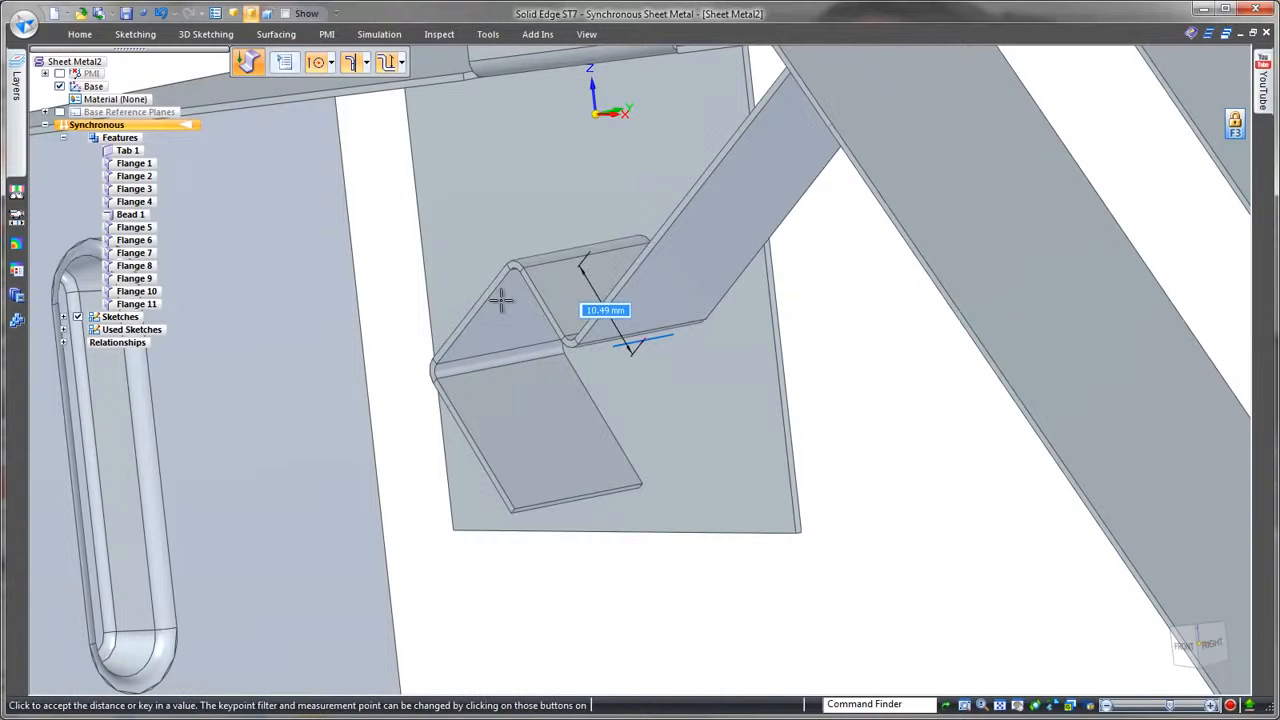
{"action": "left_click", "coordinate": [501, 300]}
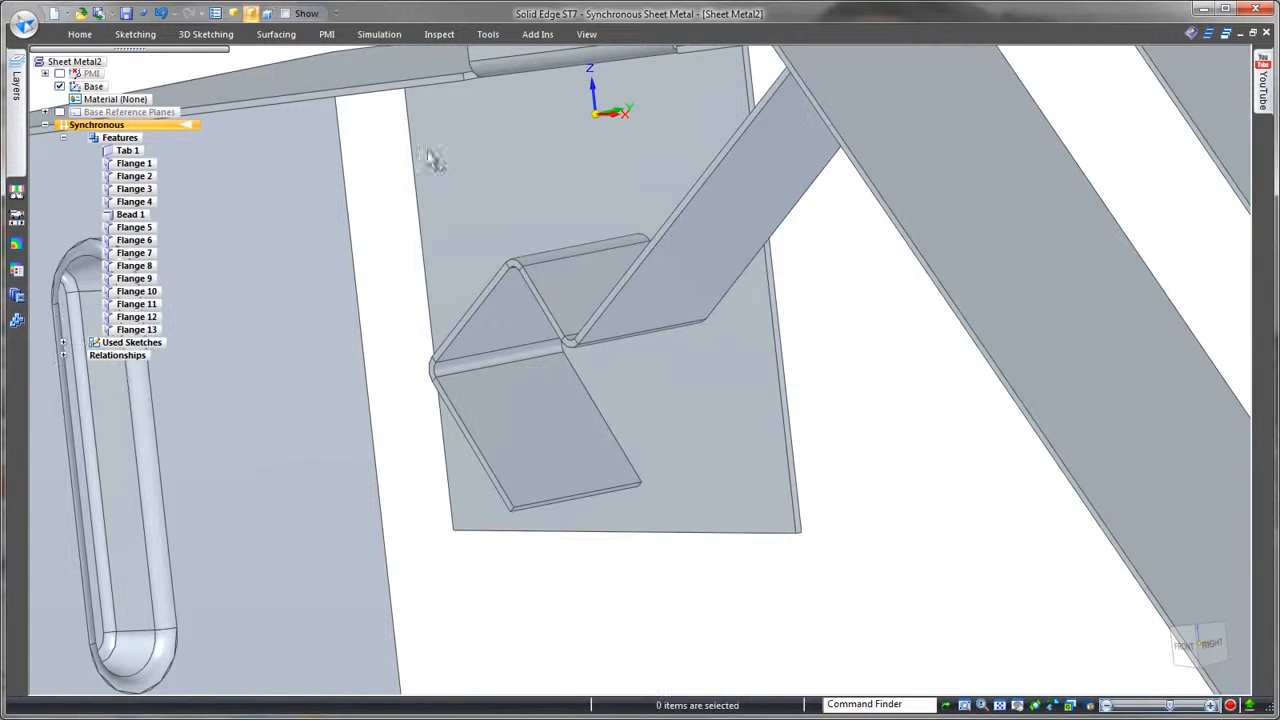
Step: Round the free corners of the slanted tab's end, both upright flanges and the slotted end flange with an 8 mm Break Corner
{"action": "left_click", "coordinate": [80, 34]}
{"action": "left_click", "coordinate": [783, 60]}
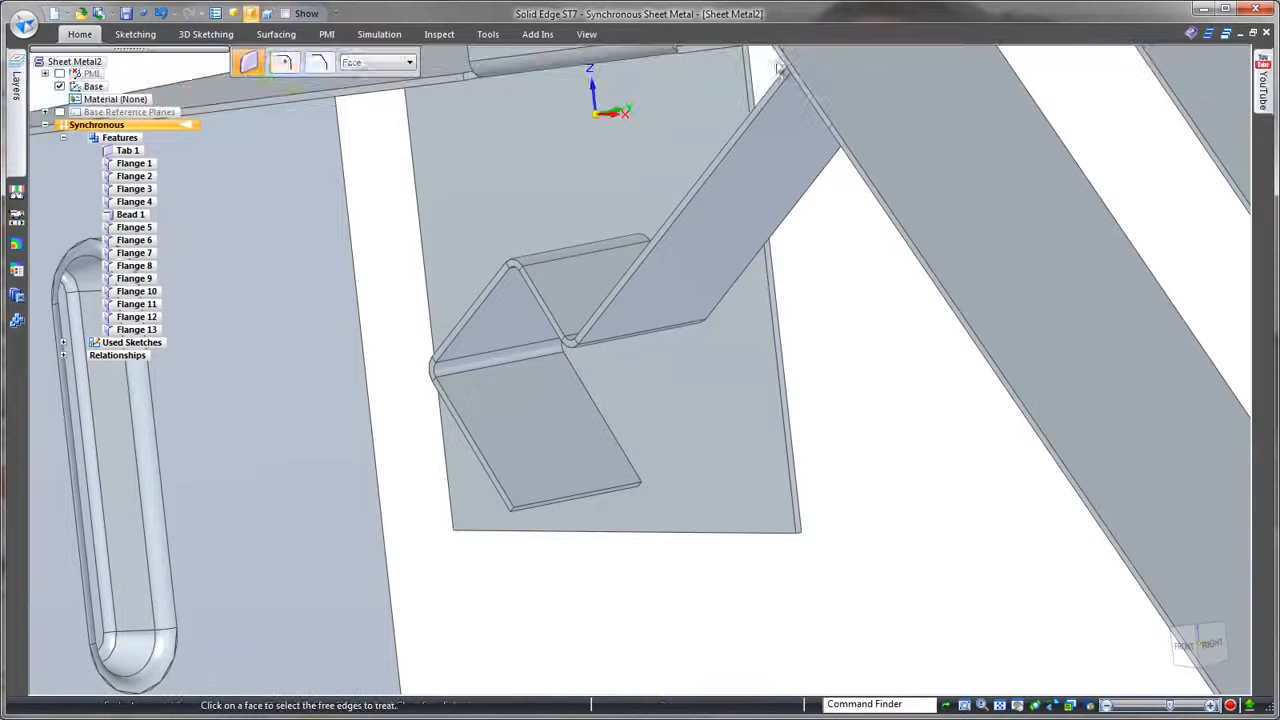
{"action": "left_click", "coordinate": [563, 476]}
{"action": "middle_click_drag", "start_coordinate": [806, 443], "coordinate": [720, 201]}
{"action": "left_click", "coordinate": [719, 195]}
{"action": "left_click", "coordinate": [840, 176]}
{"action": "middle_click_drag", "start_coordinate": [957, 158], "coordinate": [926, 402]}
{"action": "left_click", "coordinate": [927, 415]}
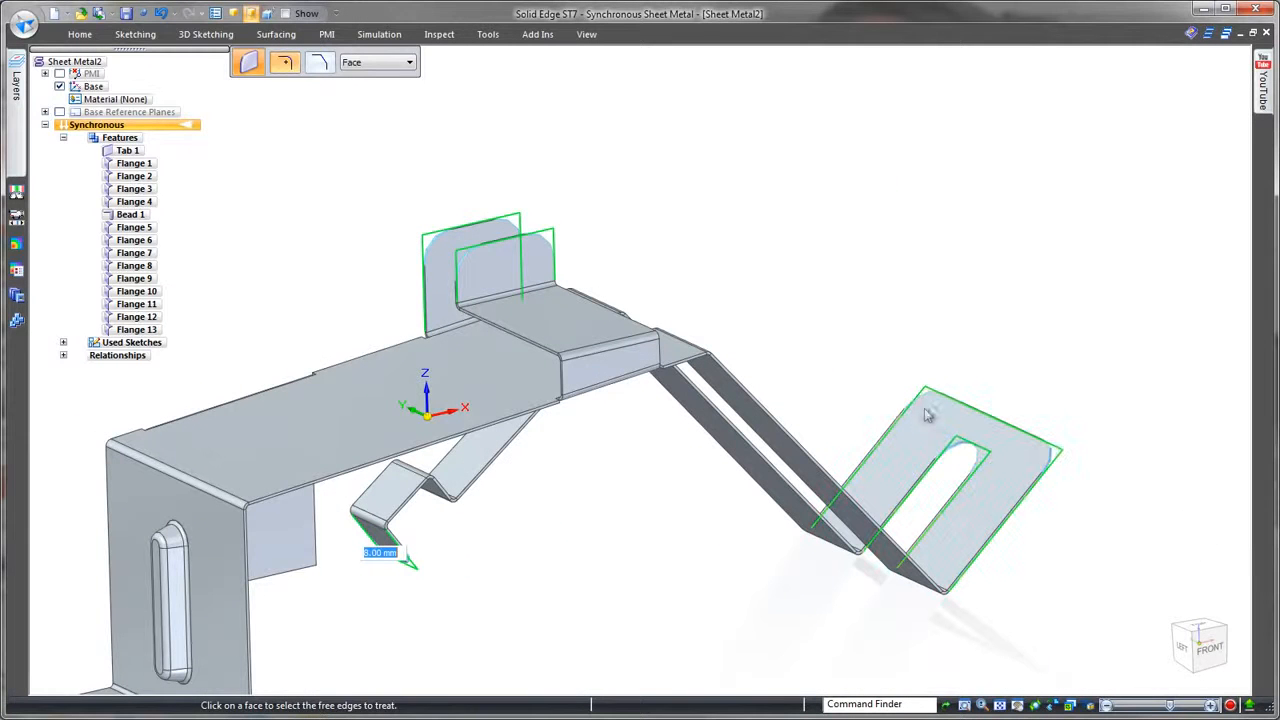
{"action": "right_click", "coordinate": [888, 336]}
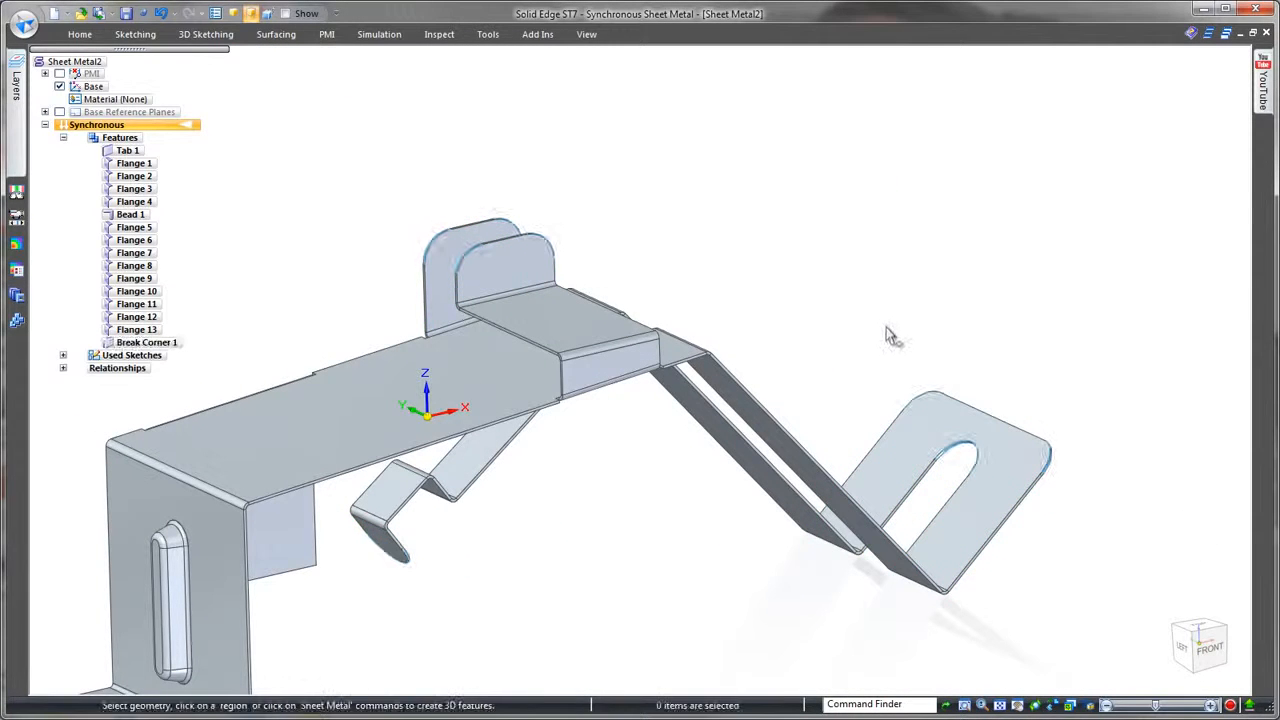
Step: Move the side face of the beaded leg's foot flange inward, narrowing the foot symmetrically to about half the leg's width
{"action": "middle_click_drag", "start_coordinate": [888, 336], "coordinate": [726, 490]}
{"action": "left_click", "coordinate": [729, 478]}
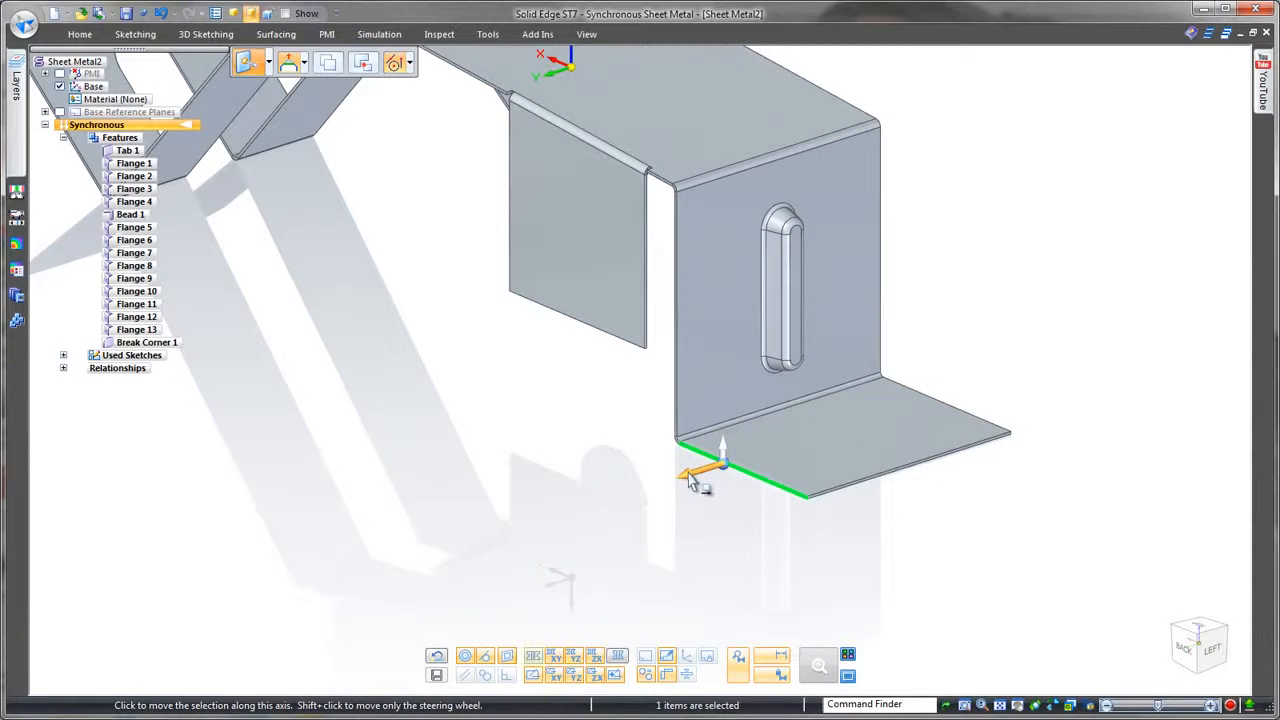
{"action": "left_click", "coordinate": [689, 476]}
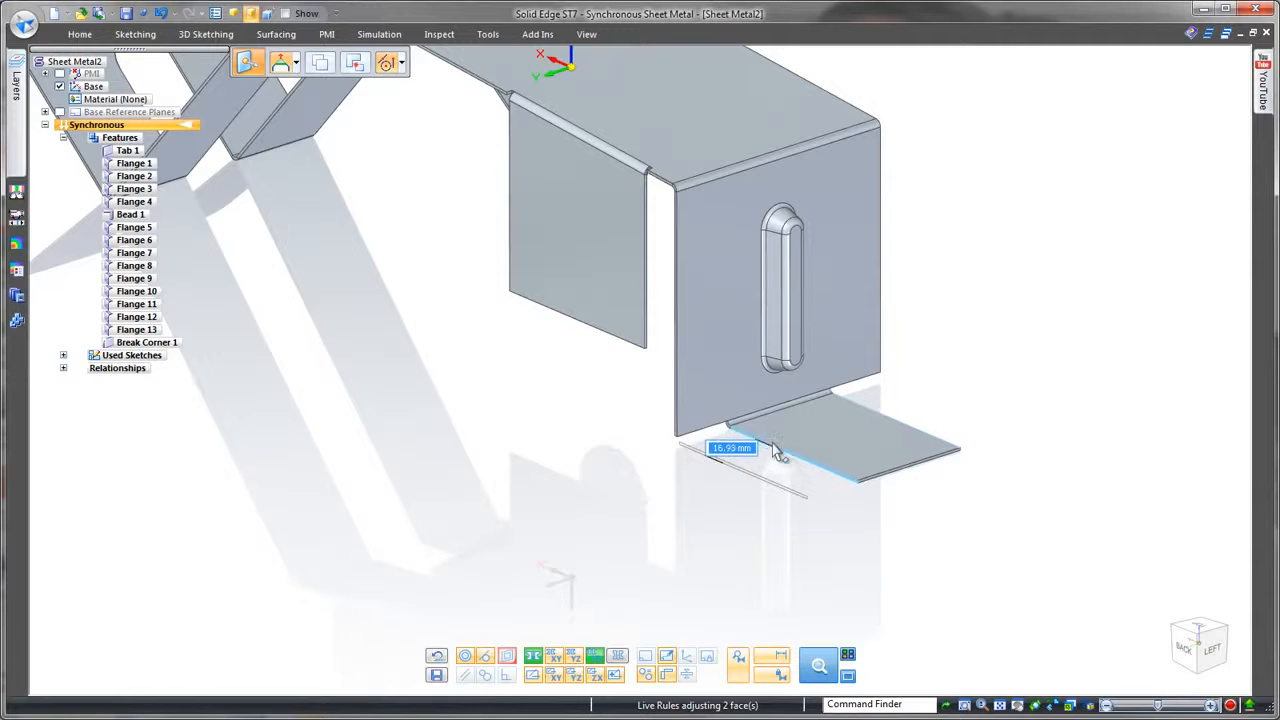
{"action": "left_click", "coordinate": [779, 452]}
{"action": "key", "text": "Escape"}
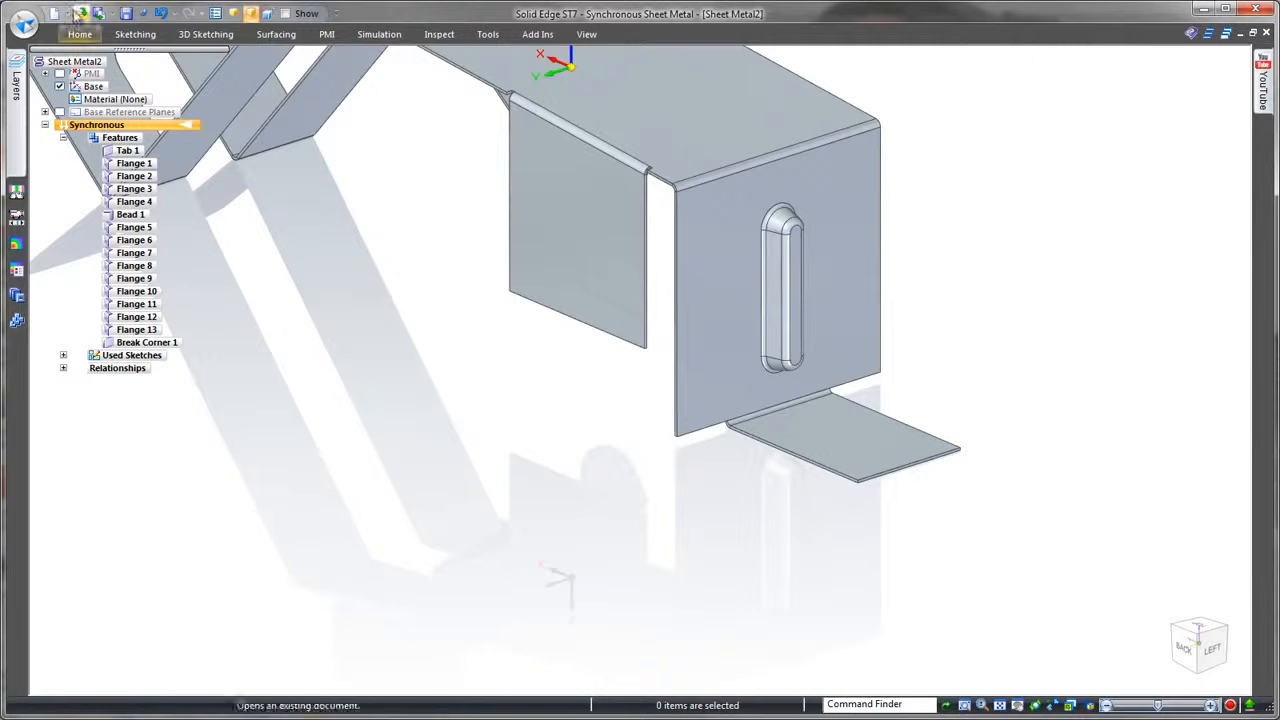
Step: Add a hem to the outer edge of the beaded leg's foot flange using the saved Theebo Hem settings
{"action": "left_click", "coordinate": [80, 34]}
{"action": "left_click", "coordinate": [612, 100]}
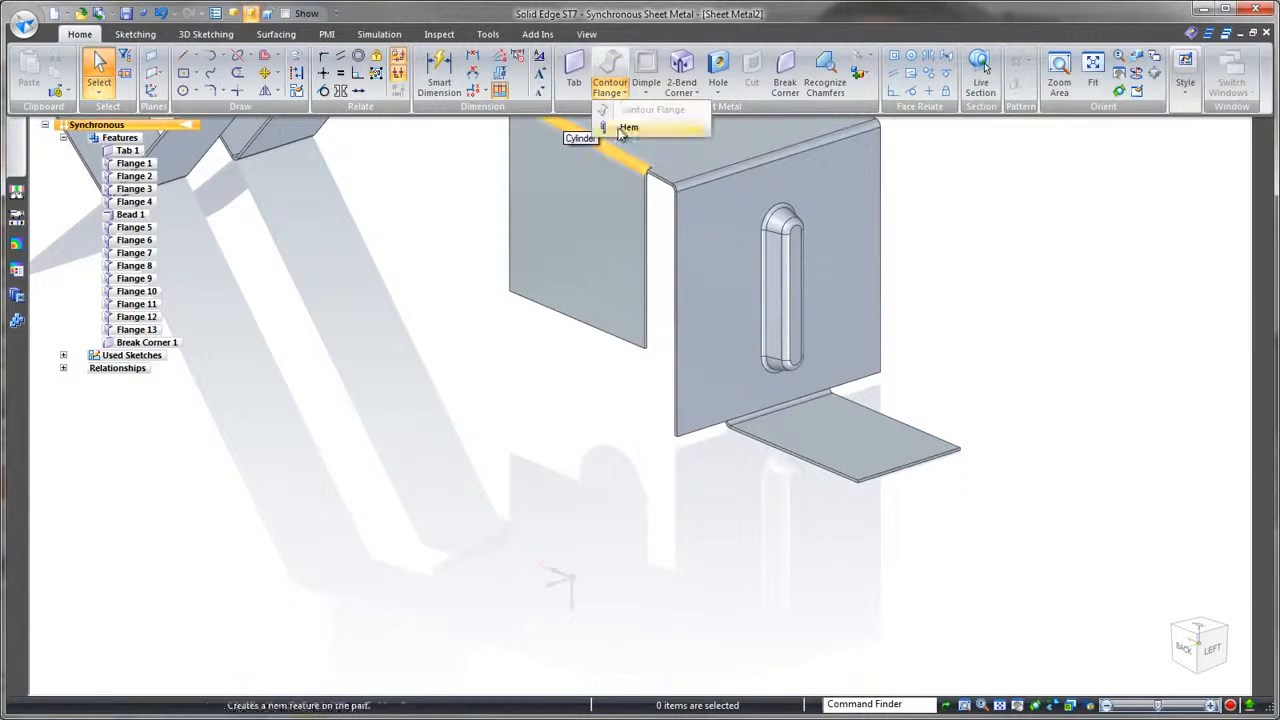
{"action": "left_click", "coordinate": [620, 132]}
{"action": "left_click", "coordinate": [914, 472]}
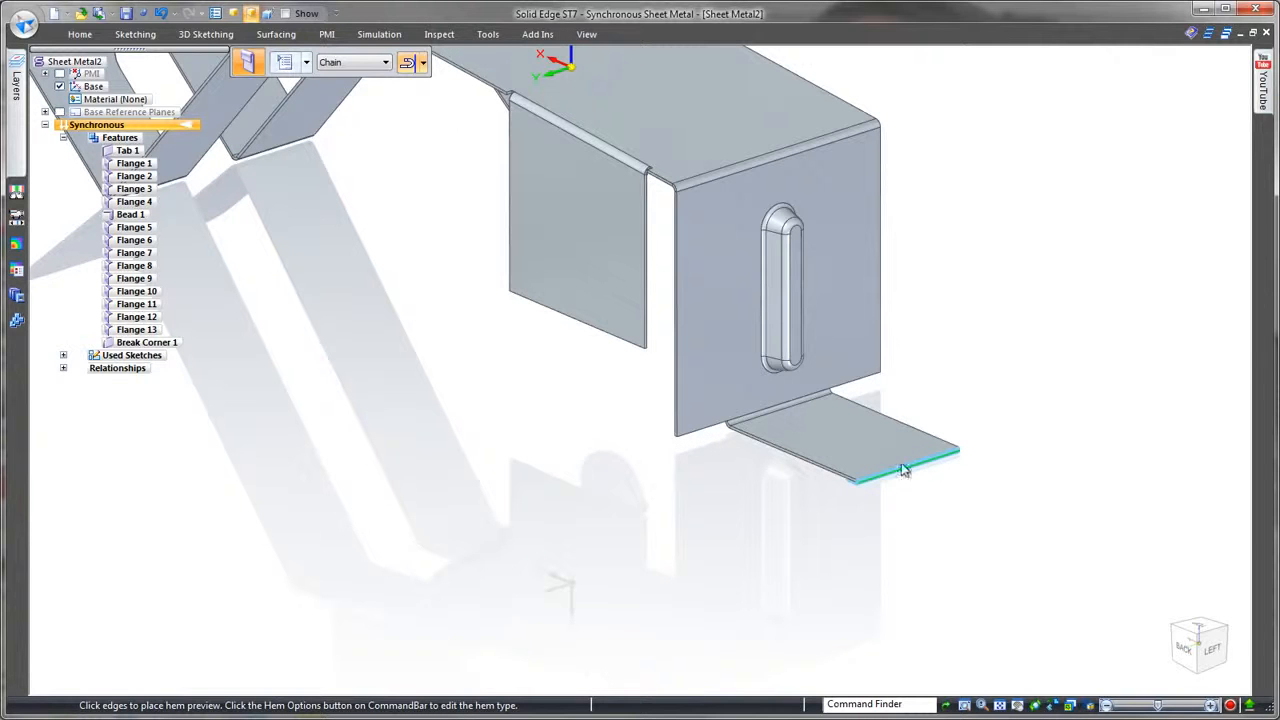
{"action": "left_click", "coordinate": [283, 63]}
{"action": "left_click", "coordinate": [710, 235]}
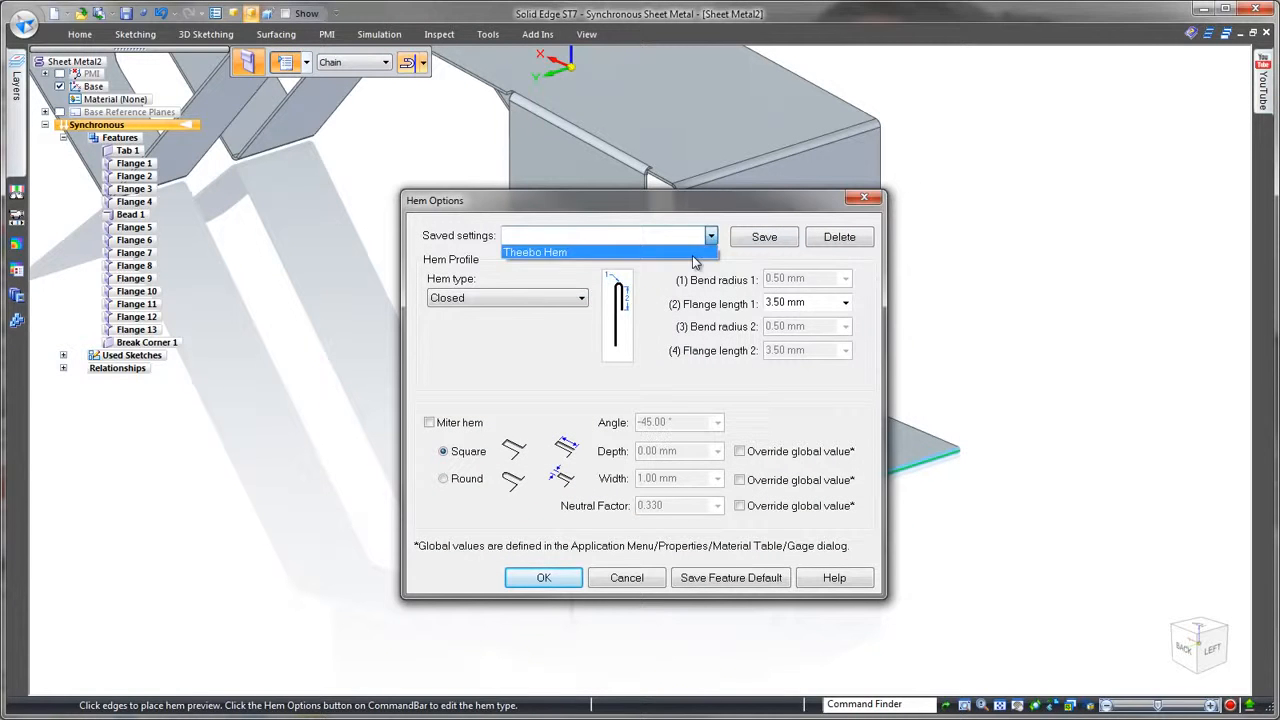
{"action": "left_click", "coordinate": [690, 252]}
{"action": "left_click", "coordinate": [543, 577]}
{"action": "right_click", "coordinate": [727, 517]}
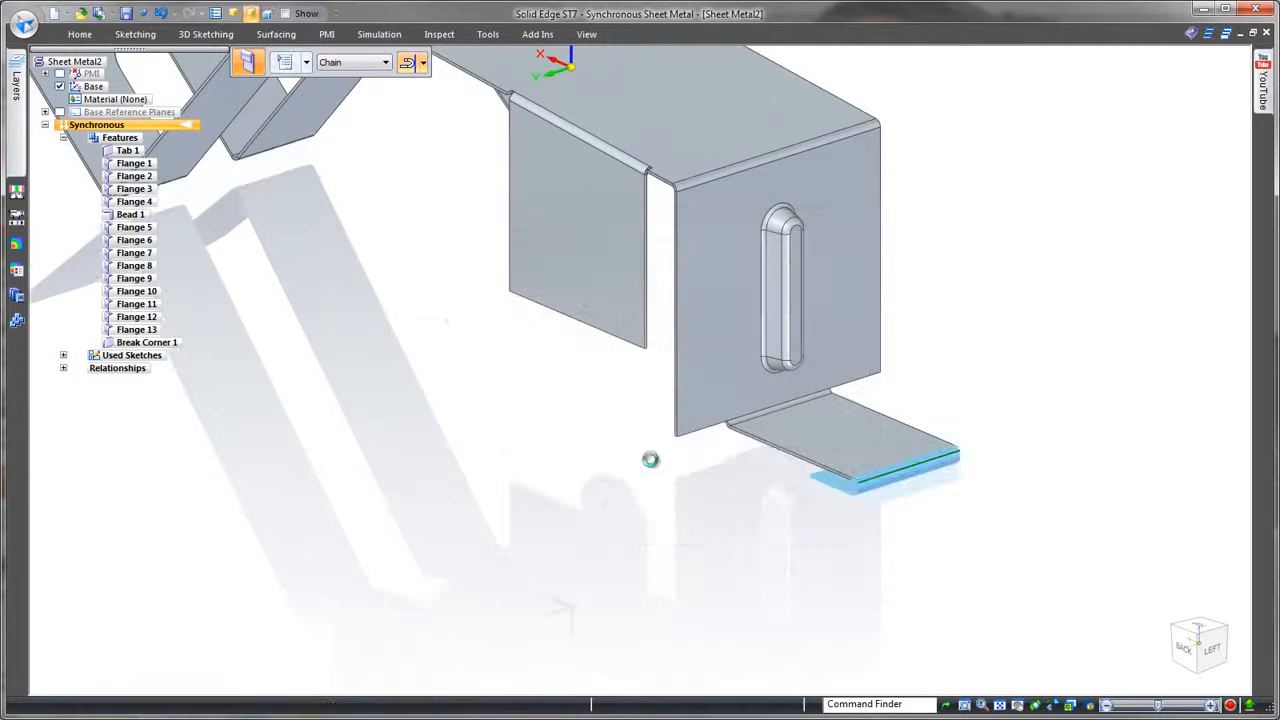
{"action": "key", "text": "ctrl+f"}
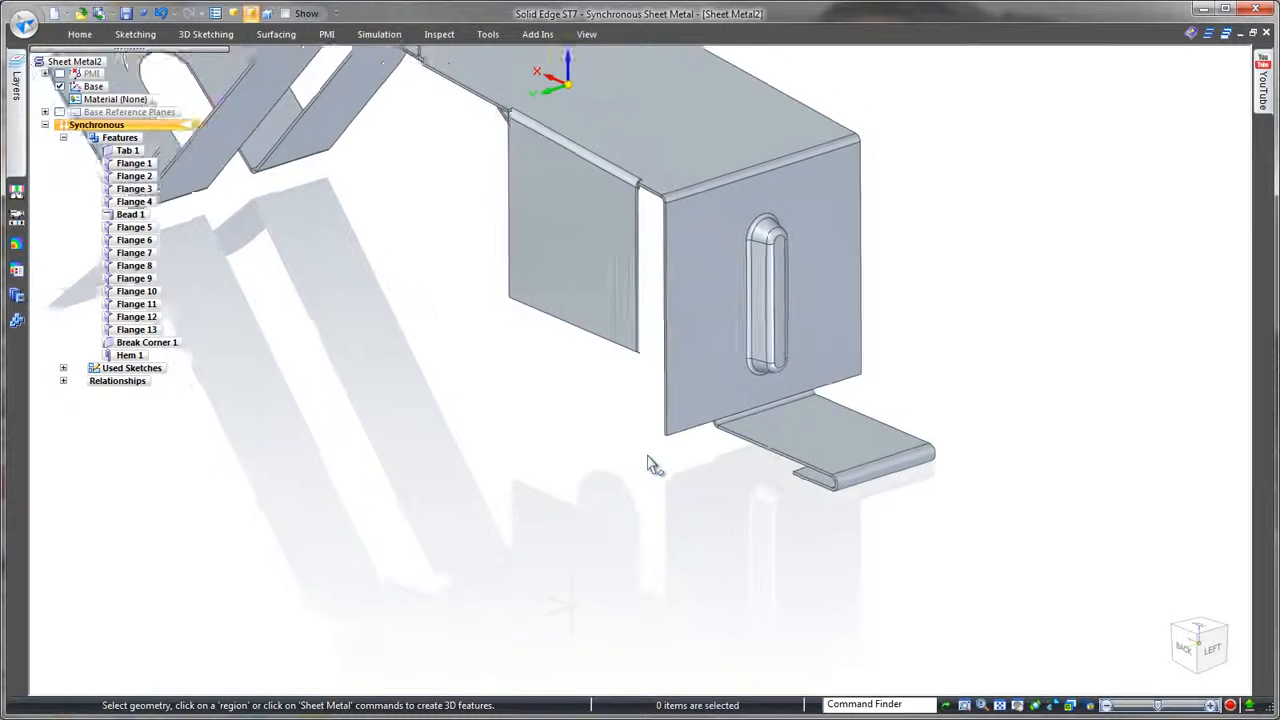
{"action": "key", "text": "ctrl+i"}
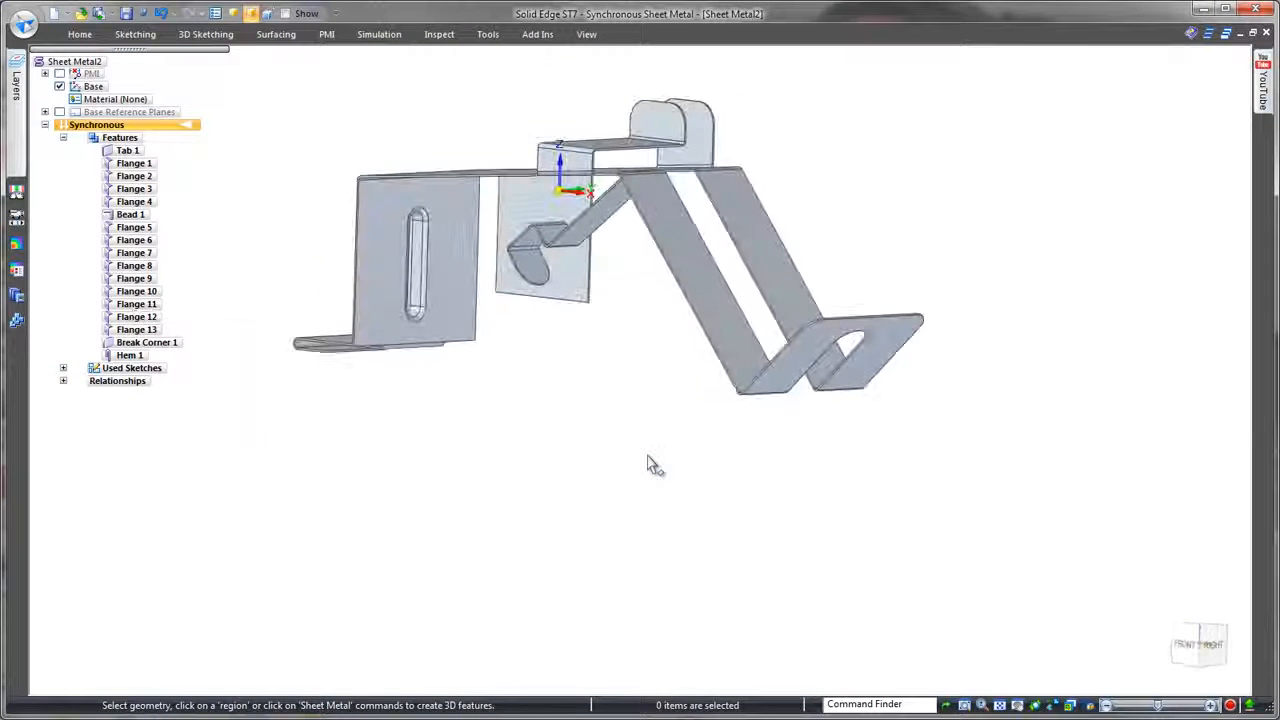